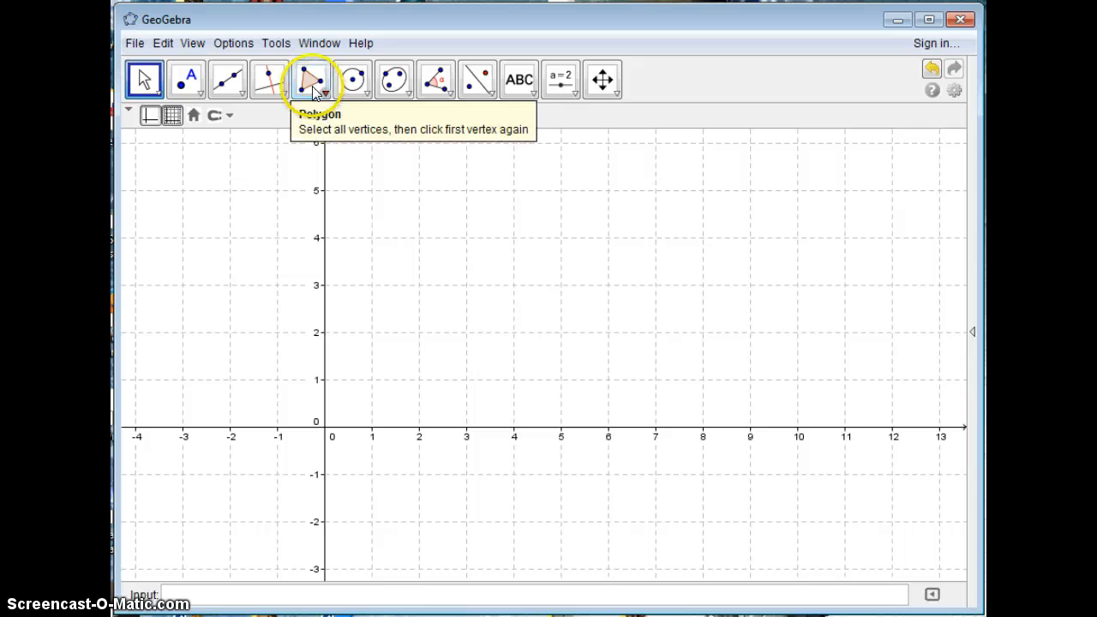
# - Draw a triangle polygon with vertices at (1, 5), (1, 2) and (3, 5)
pyautogui.click(308, 86)
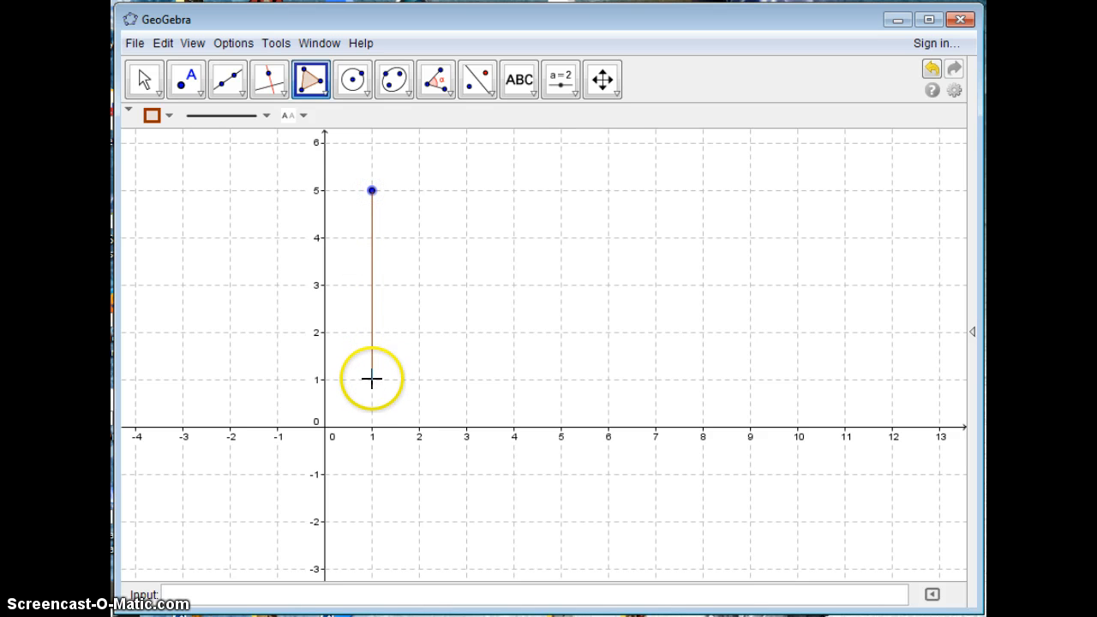
pyautogui.click(372, 335)
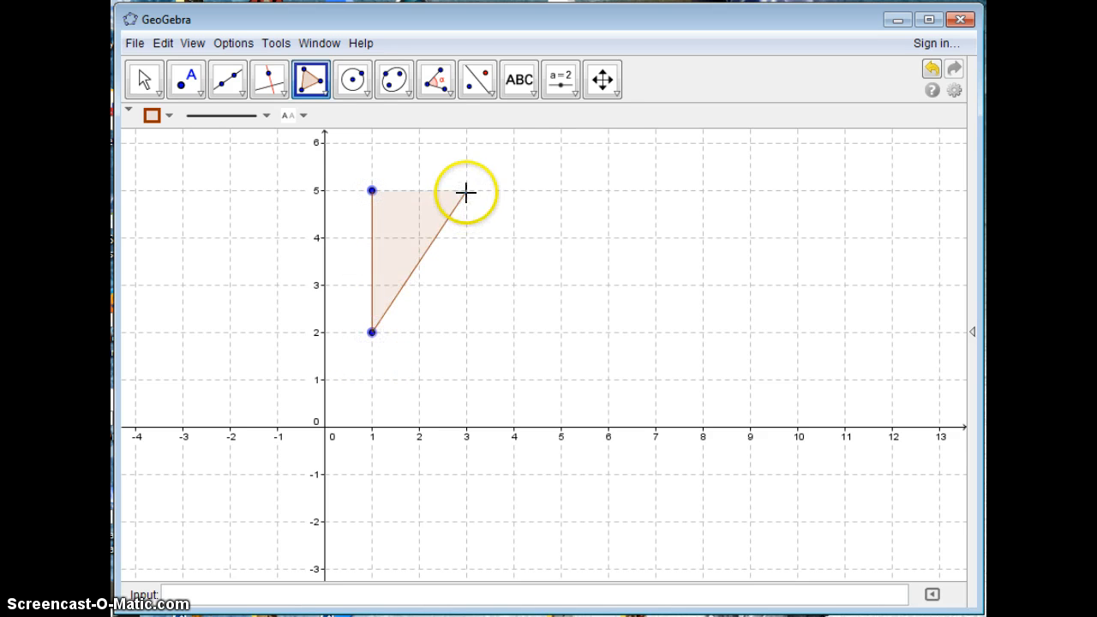
pyautogui.click(466, 190)
pyautogui.click(375, 192)
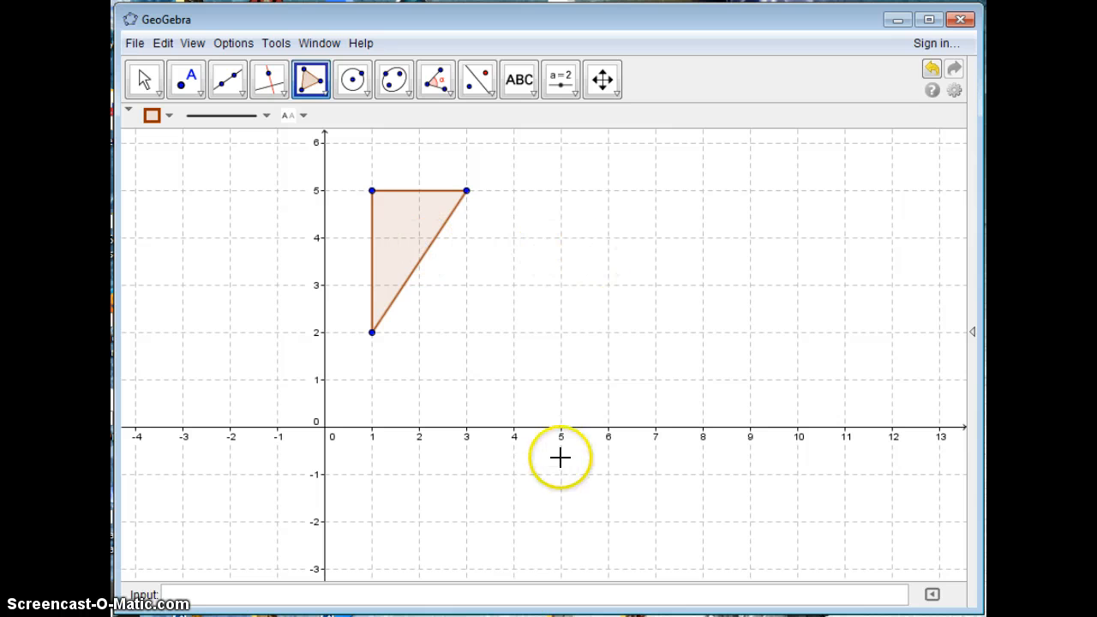
# - Draw a vertical line through the points (4, 5) and (4, 3)
pyautogui.click(470, 85)
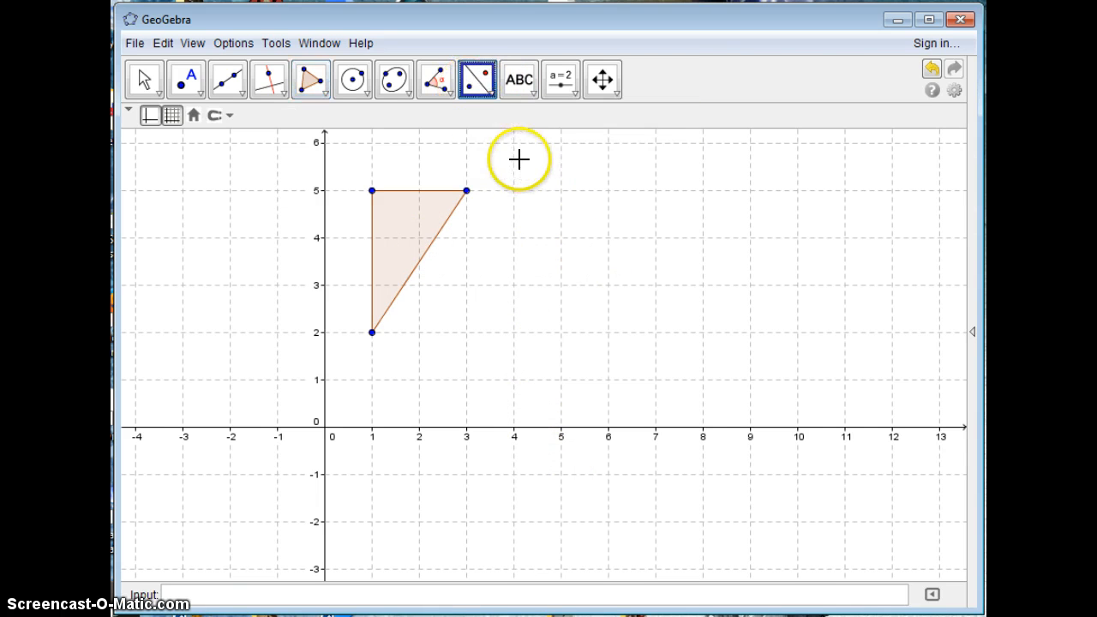
pyautogui.click(231, 82)
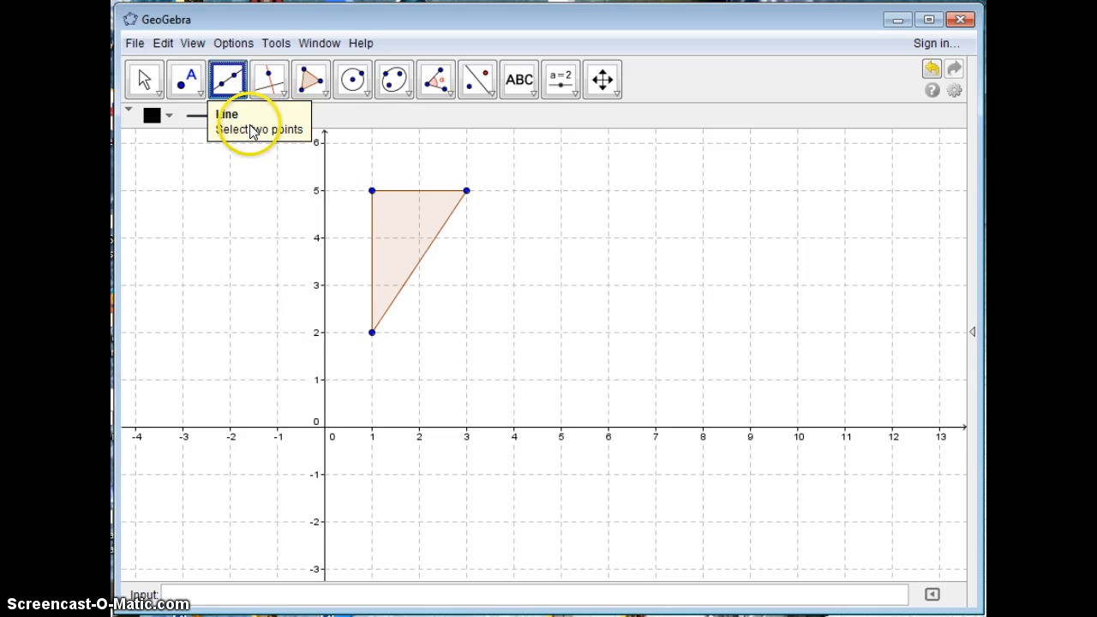
pyautogui.click(514, 191)
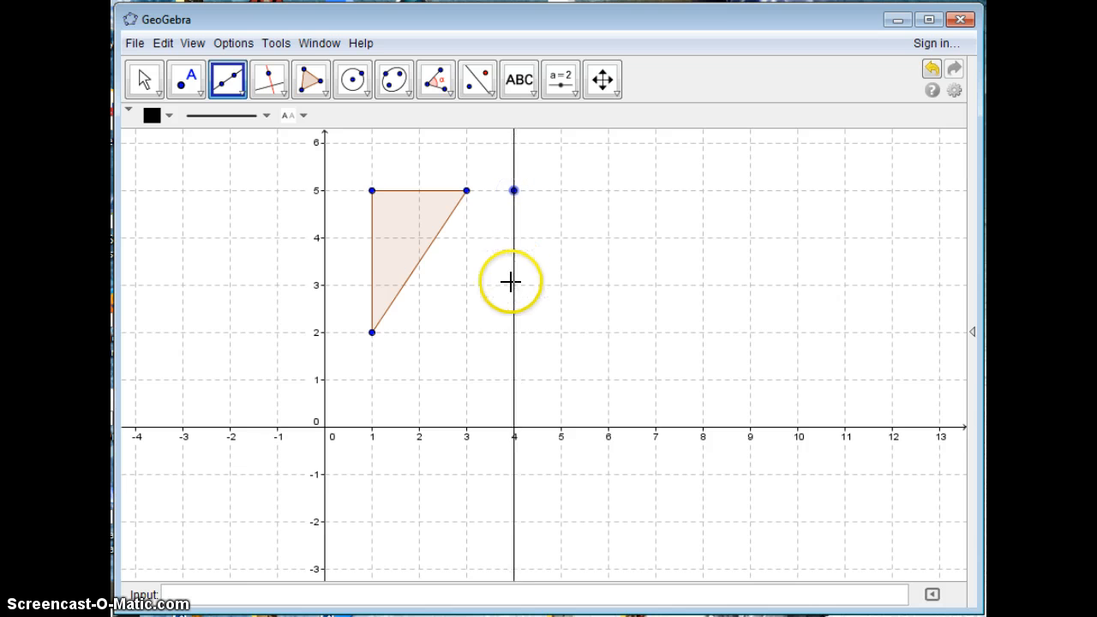
pyautogui.click(513, 285)
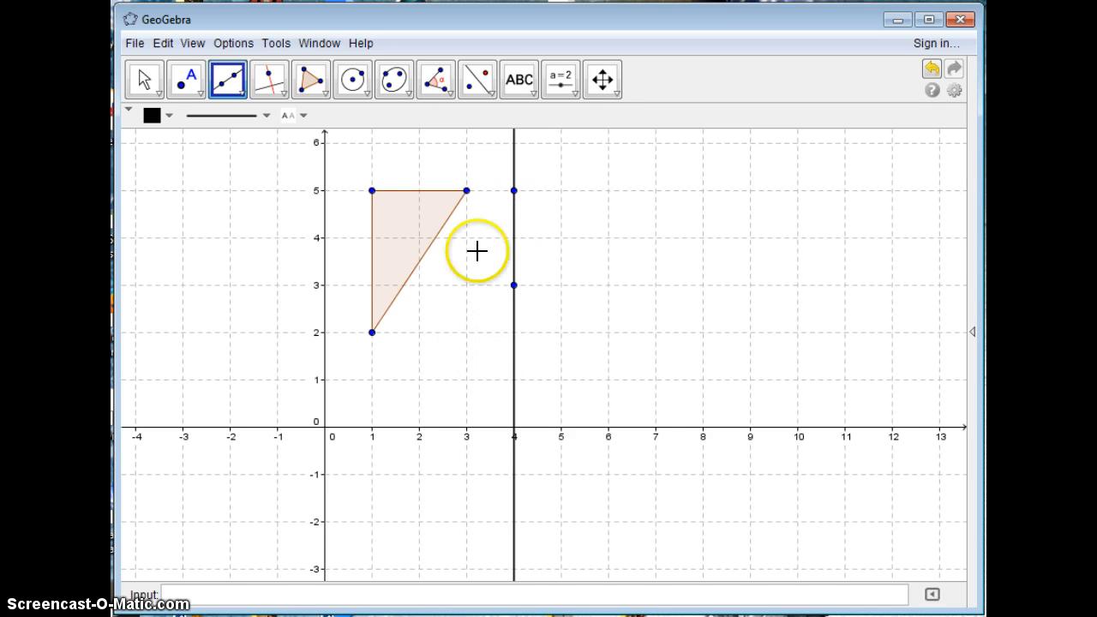
# - Reflect the triangle about the vertical line through x = 4
pyautogui.click(496, 84)
pyautogui.click(420, 206)
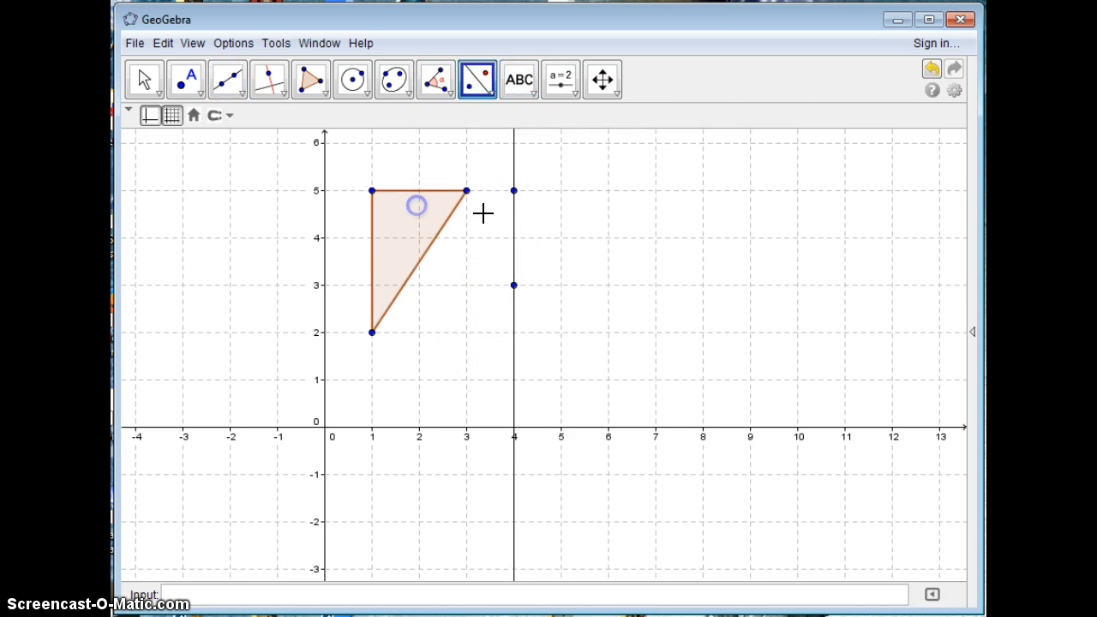
pyautogui.click(515, 230)
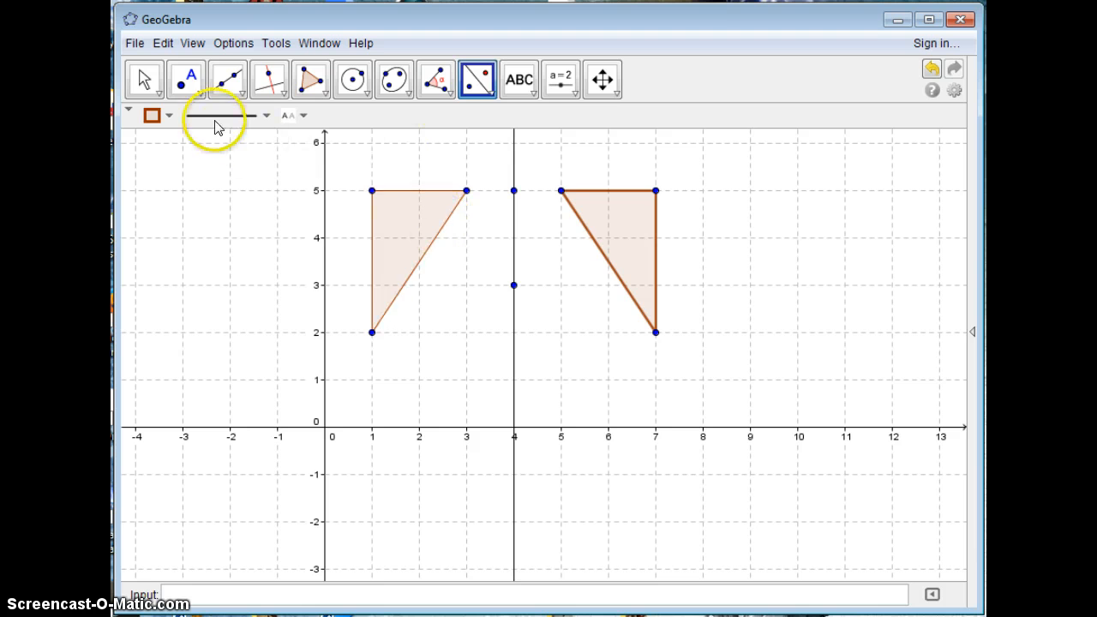
# - Draw a horizontal line through the points (3, 1) and (7, 1)
pyautogui.click(226, 81)
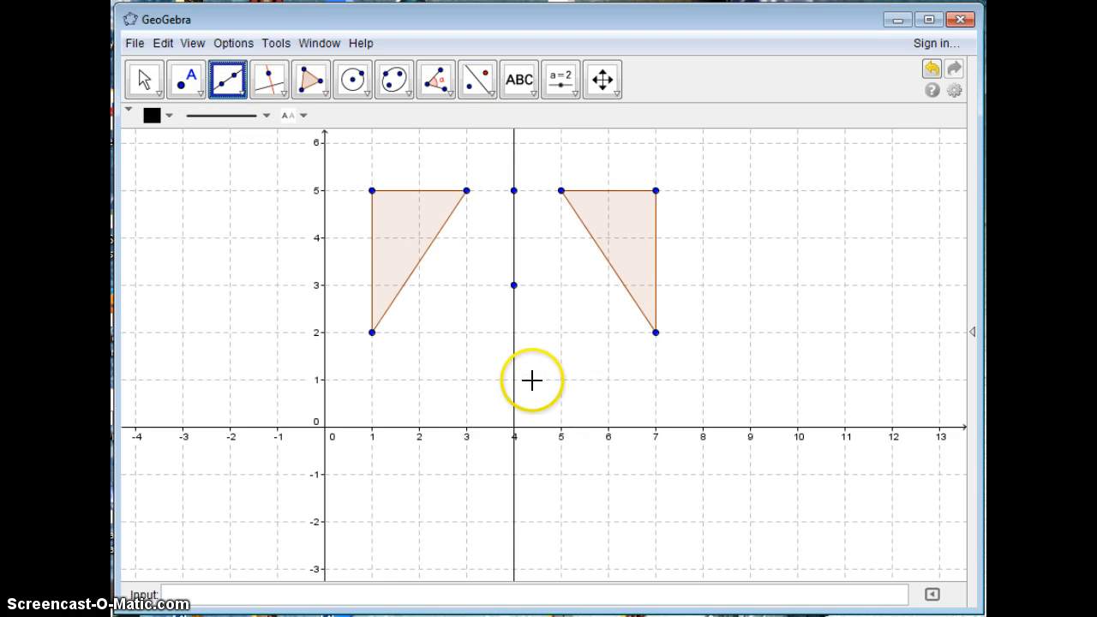
pyautogui.click(466, 380)
pyautogui.click(656, 379)
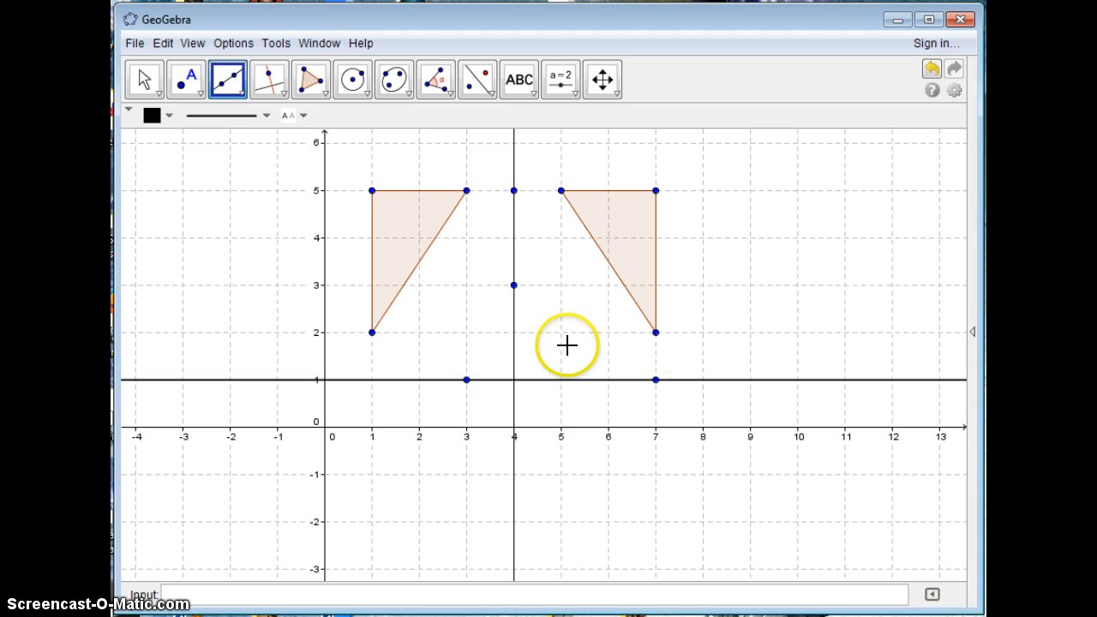
# - Reflect the mirrored triangle, the one with vertex (7, 5), about the horizontal line through y = 1
pyautogui.click(477, 79)
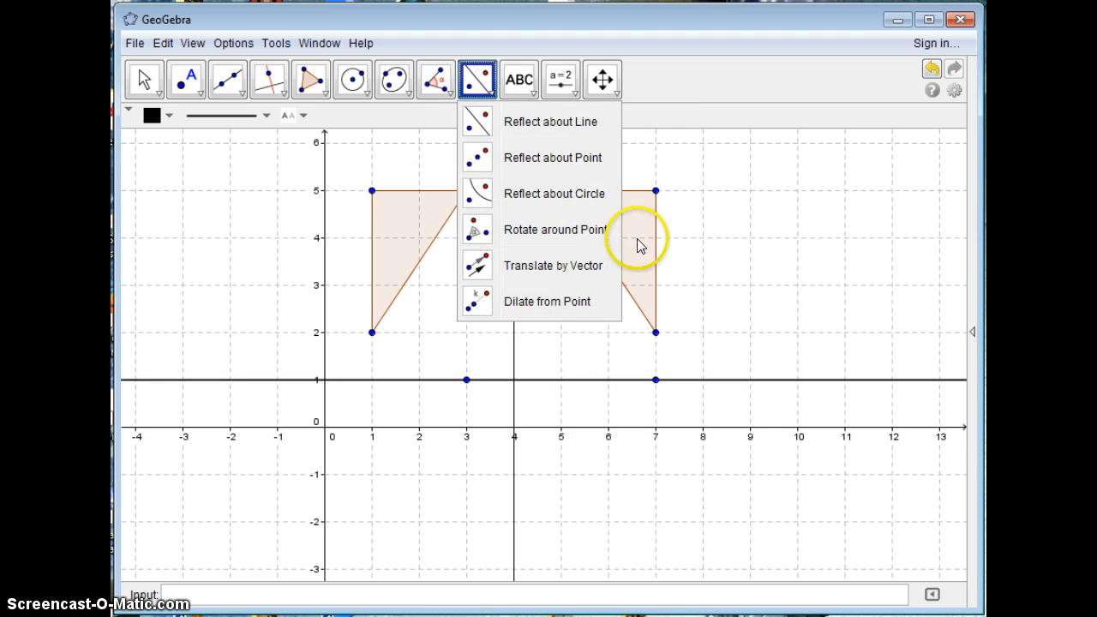
pyautogui.click(548, 129)
pyautogui.click(620, 237)
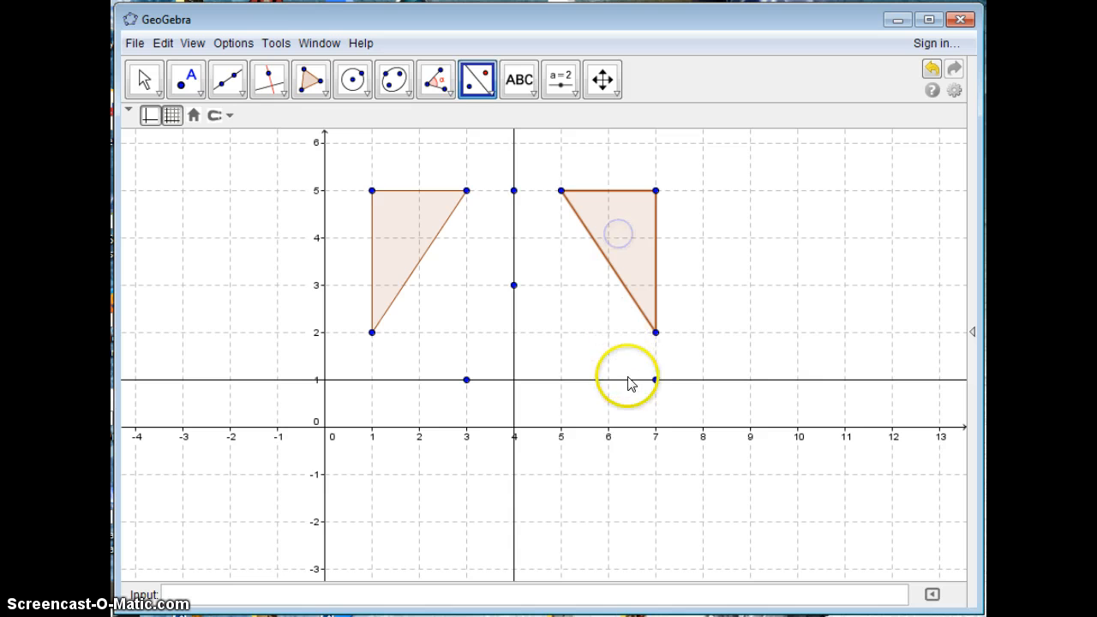
pyautogui.click(628, 379)
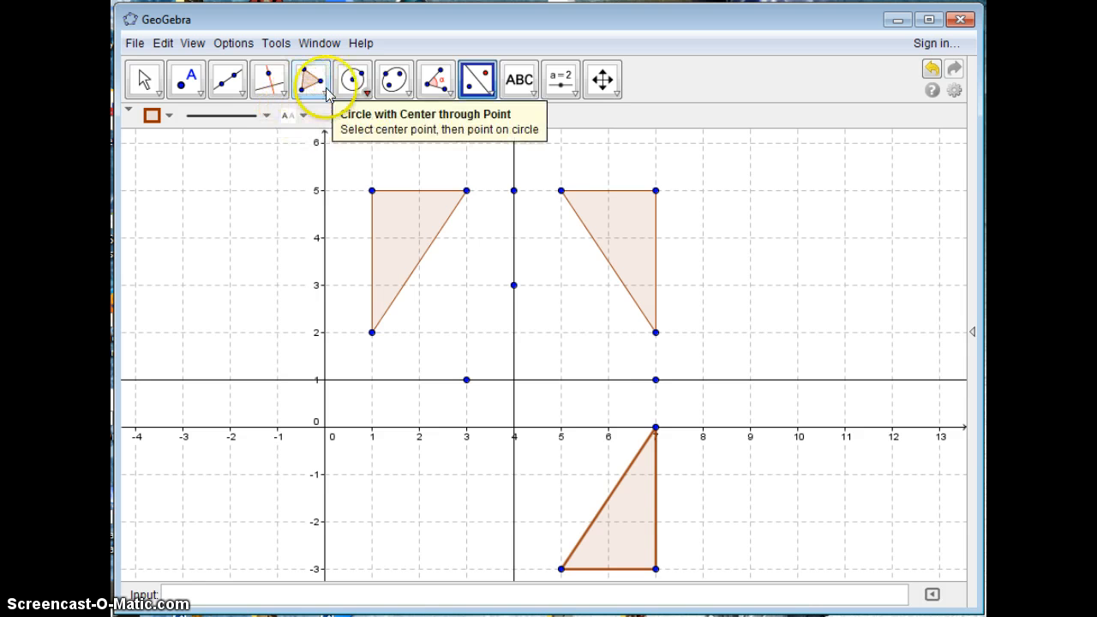
pyautogui.click(492, 95)
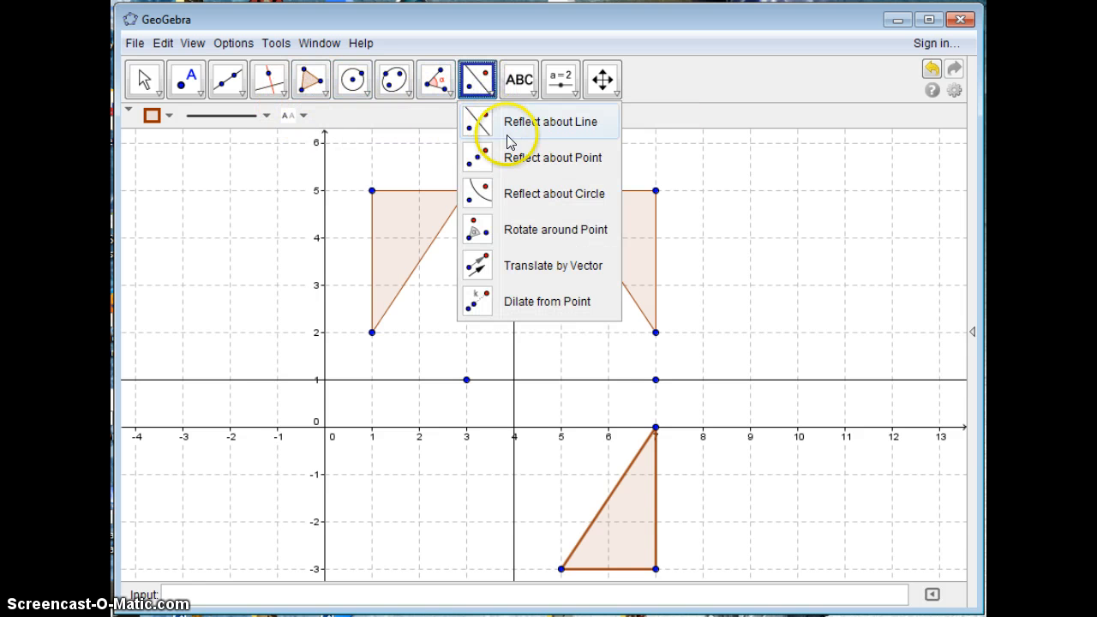
pyautogui.click(534, 230)
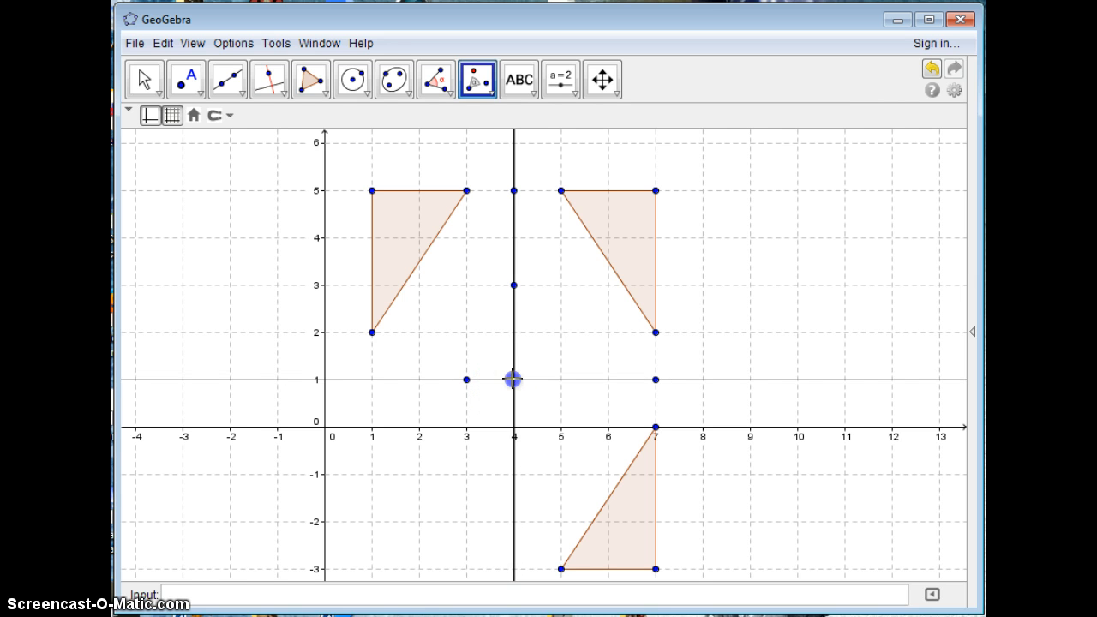
pyautogui.press('Escape')
pyautogui.doubleClick(513, 380)
pyautogui.click(621, 343)
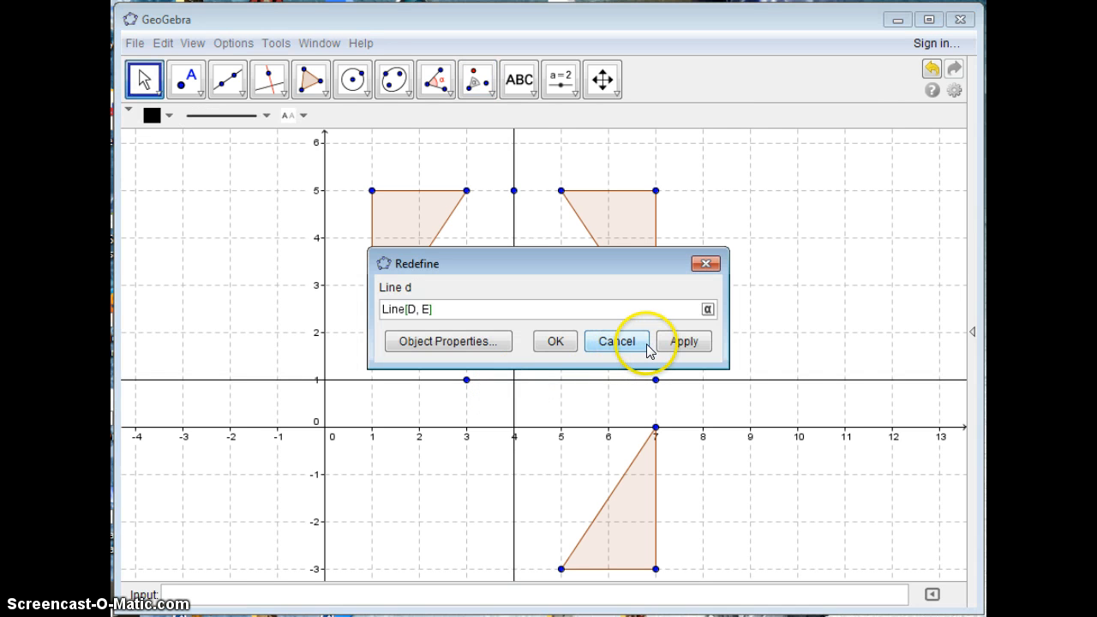
pyautogui.click(503, 381)
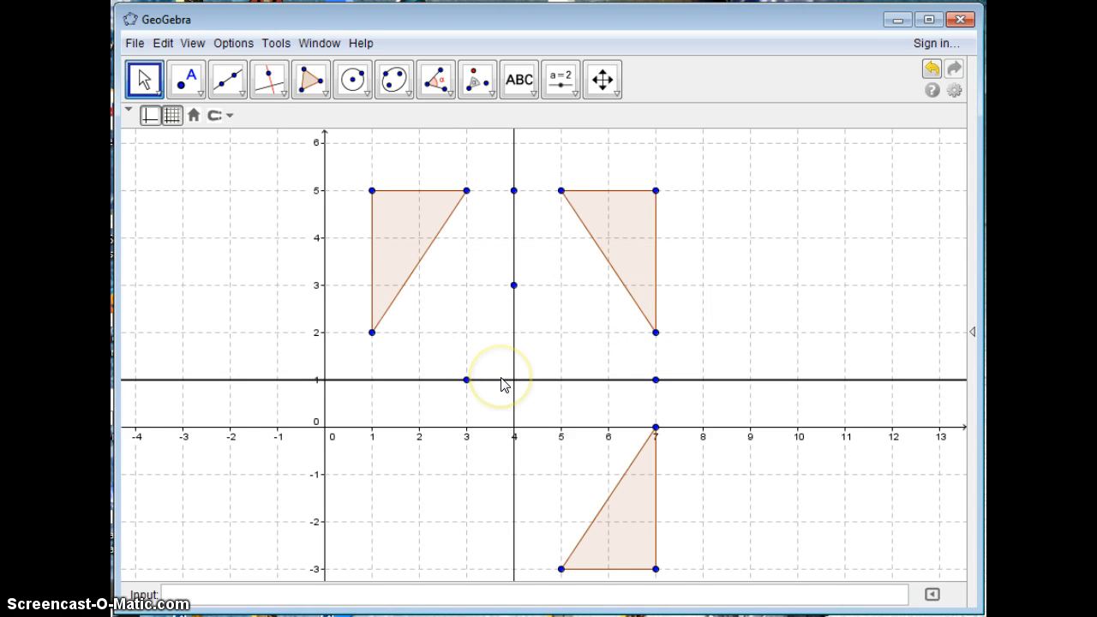
pyautogui.press('Delete')
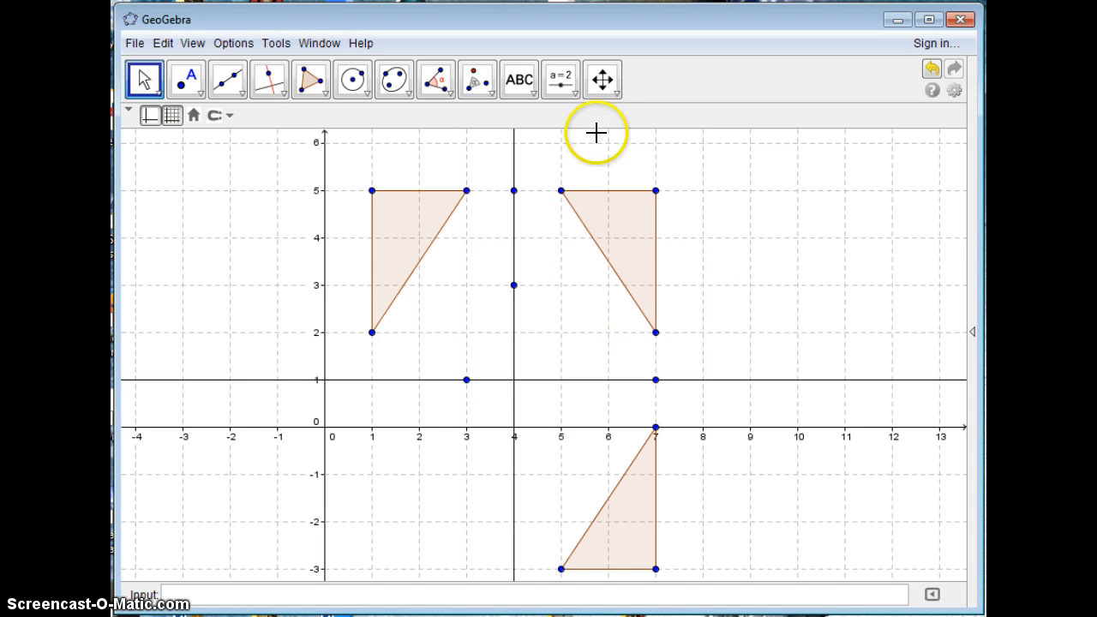
pyautogui.click(318, 44)
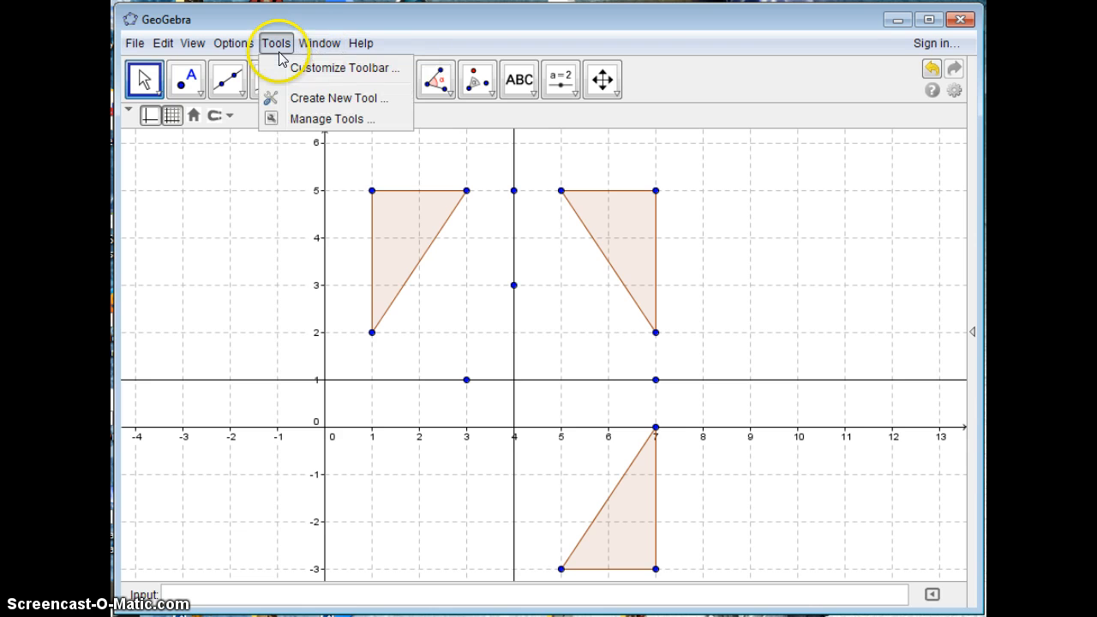
pyautogui.click(496, 138)
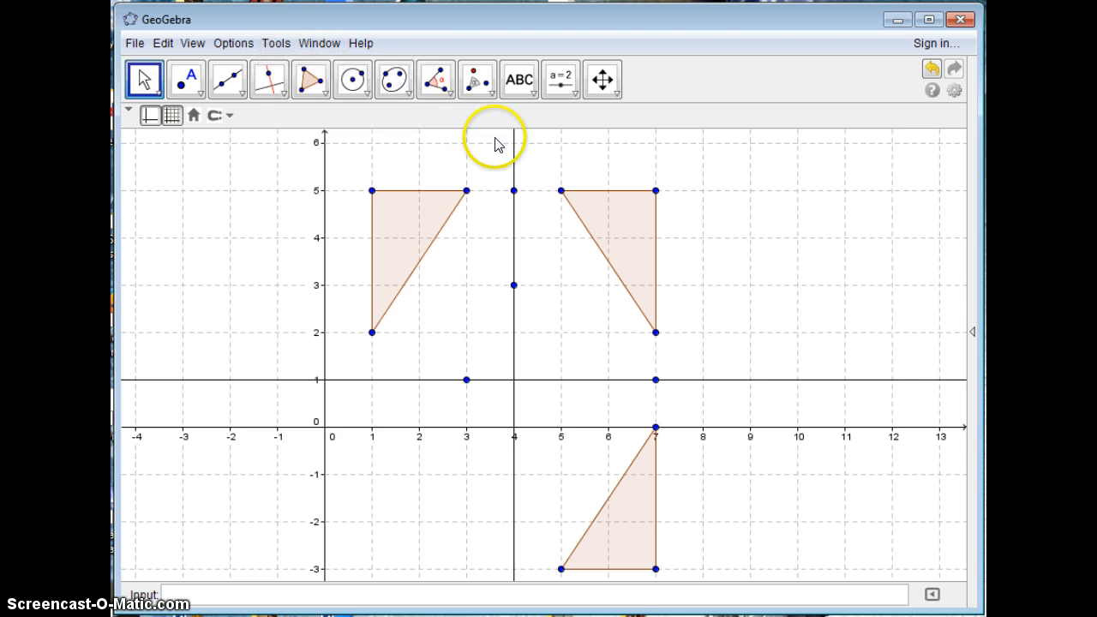
pyautogui.moveTo(555, 383)
pyautogui.mouseDown()
pyautogui.moveTo(555, 427)
pyautogui.moveTo(574, 410)
pyautogui.moveTo(576, 340)
pyautogui.moveTo(558, 360)
pyautogui.moveTo(558, 387)
pyautogui.mouseUp()
pyautogui.click(556, 334)
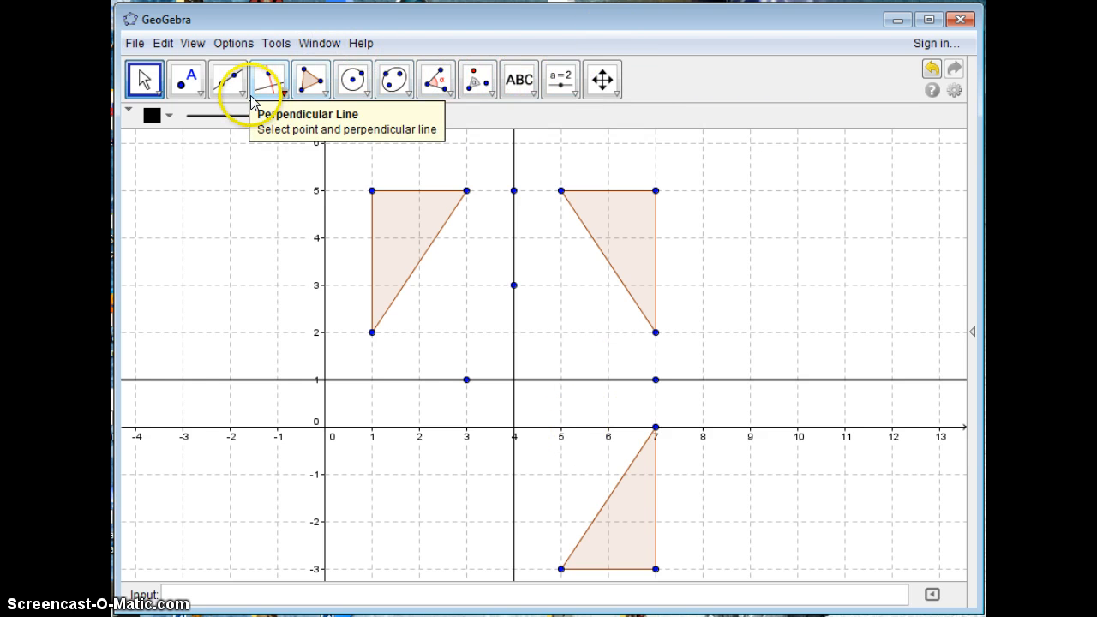
pyautogui.click(232, 48)
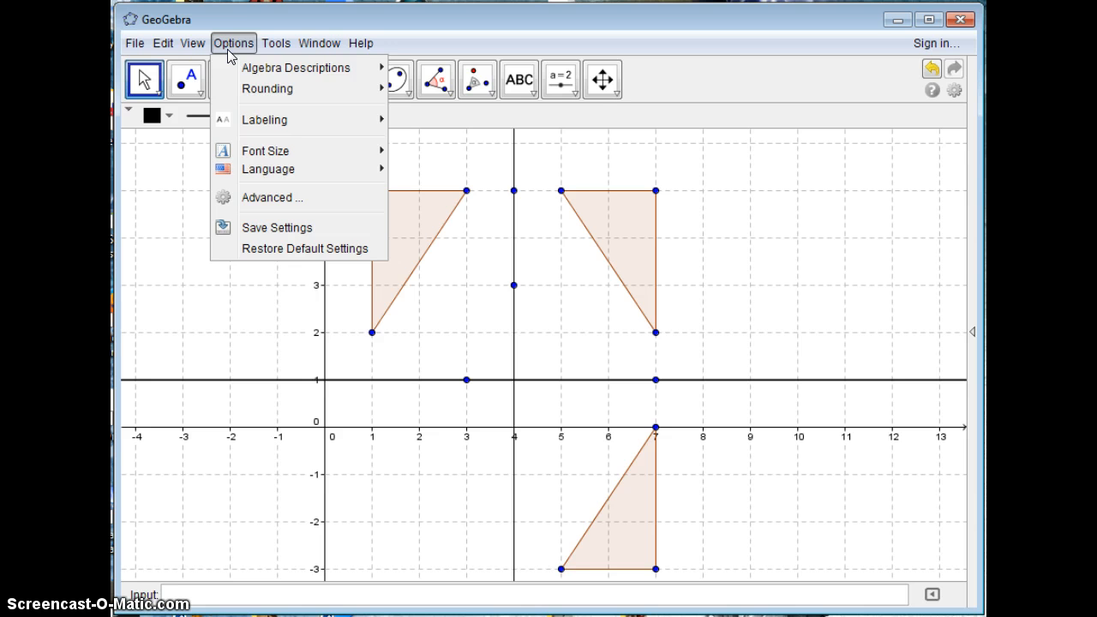
pyautogui.click(193, 44)
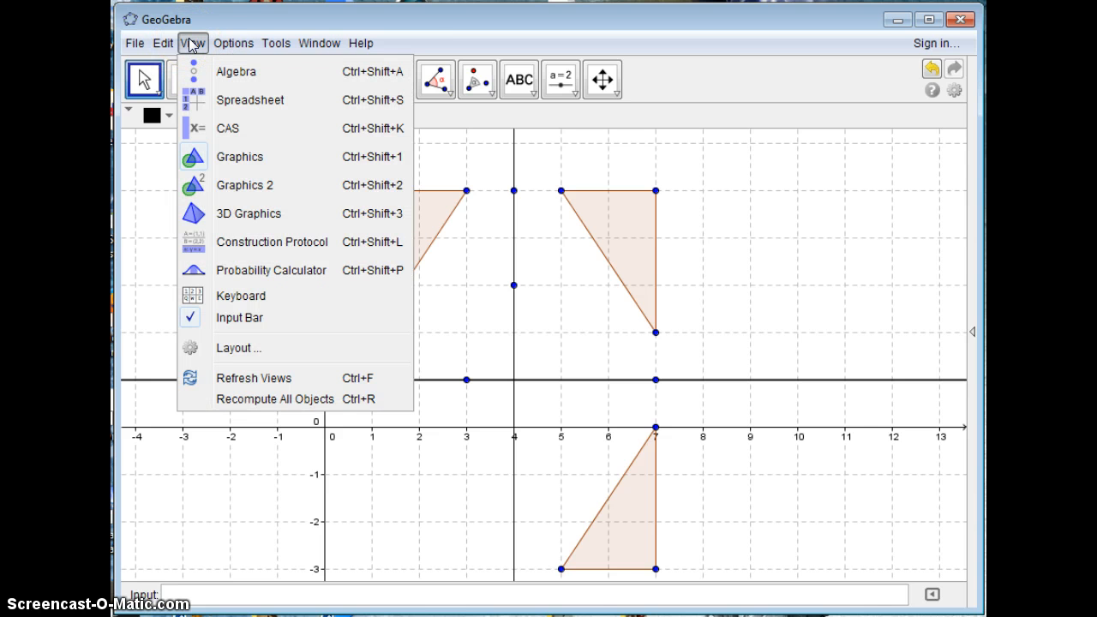
pyautogui.click(165, 46)
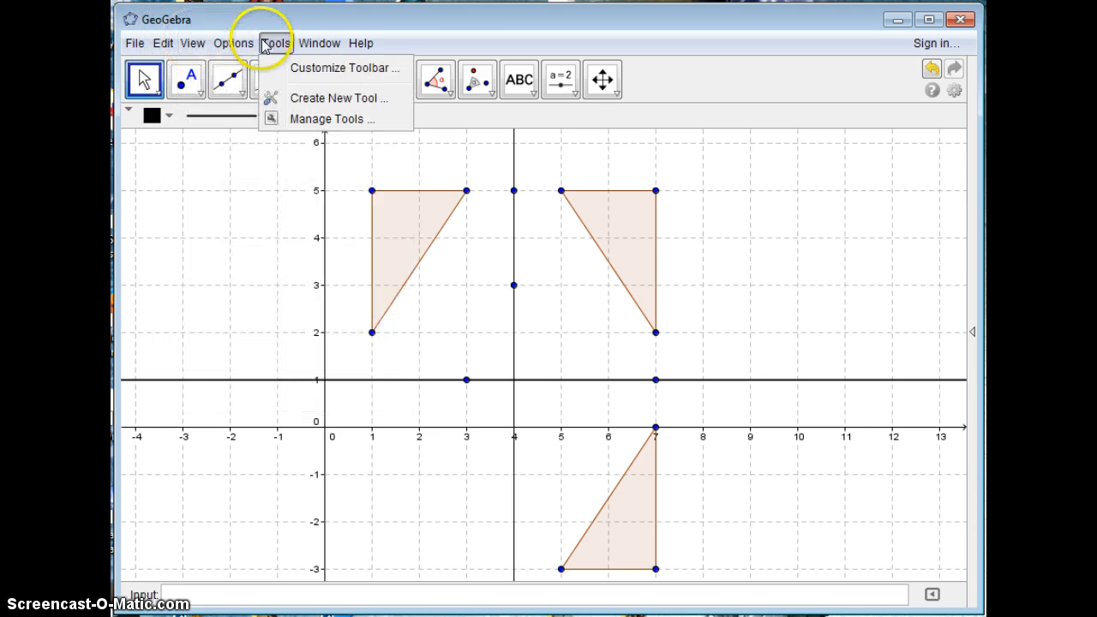
pyautogui.moveTo(360, 50)
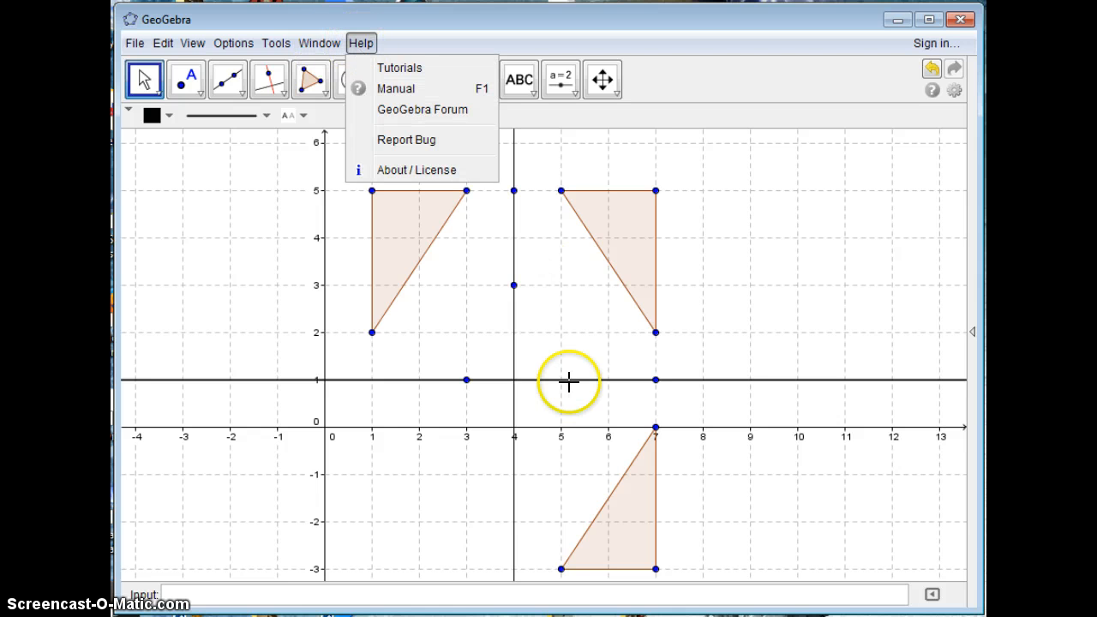
pyautogui.click(502, 315)
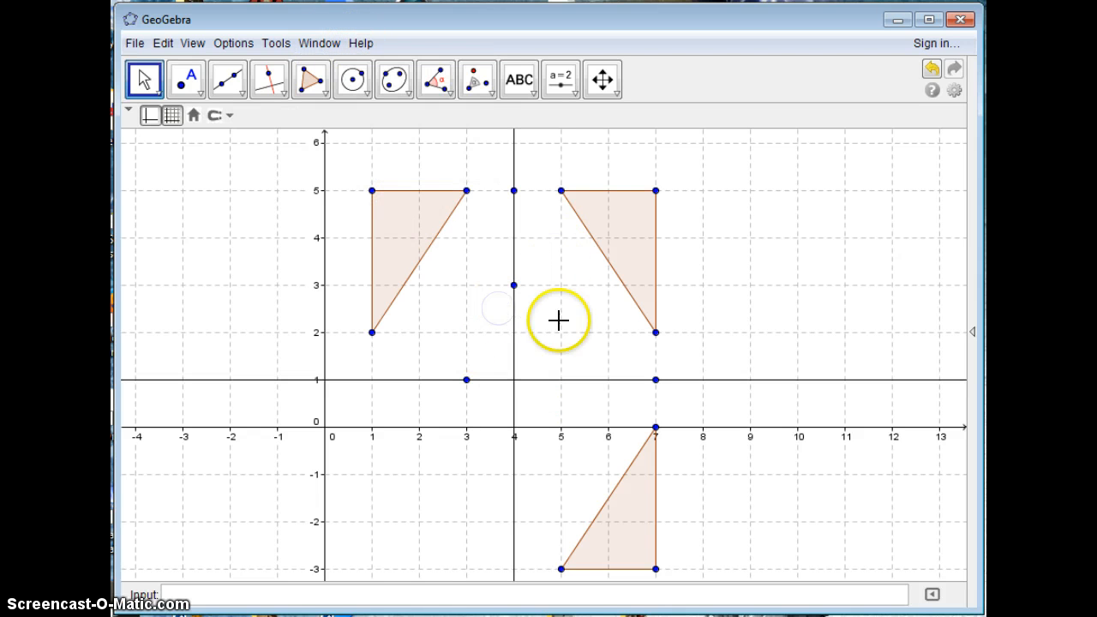
# - Place a point at (4, 1), where the vertical and horizontal lines cross, and accept its definition
pyautogui.click(481, 90)
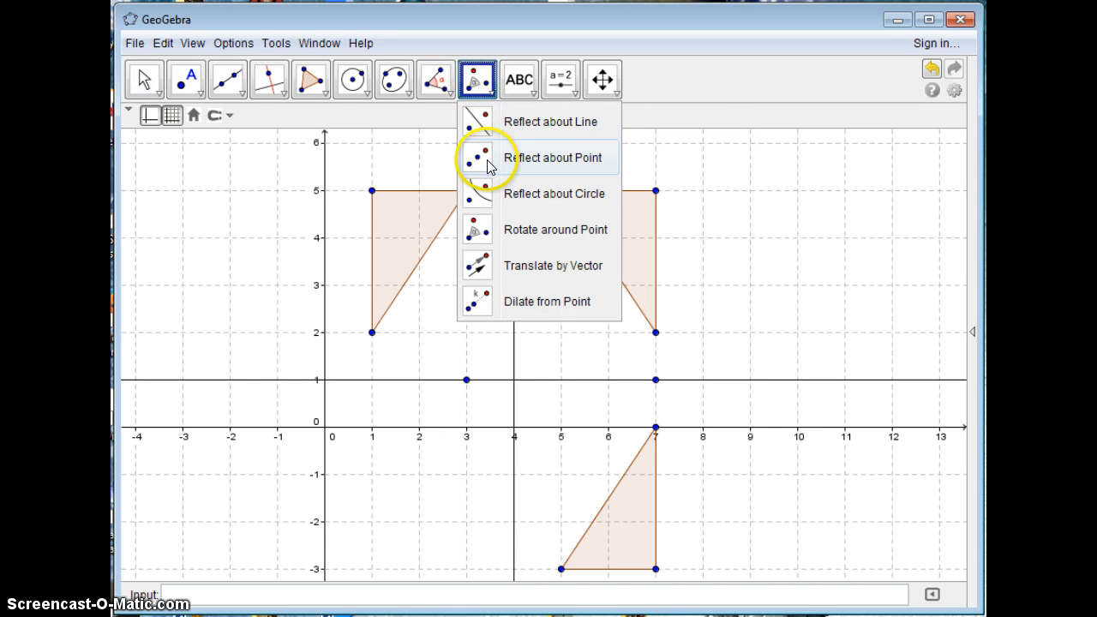
pyautogui.click(487, 234)
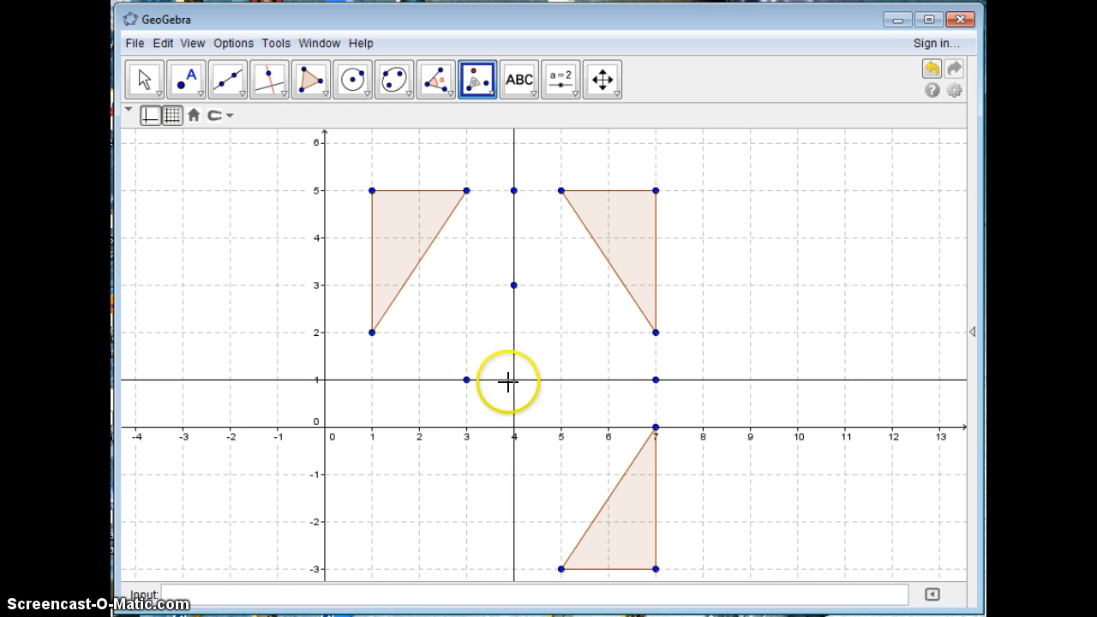
pyautogui.doubleClick(509, 383)
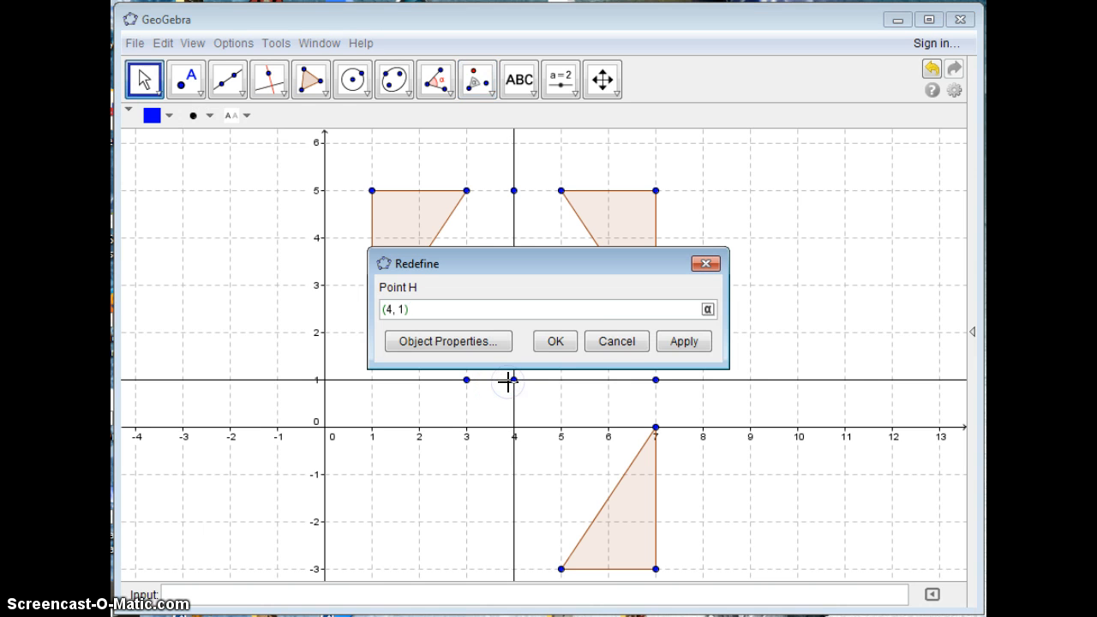
pyautogui.click(556, 342)
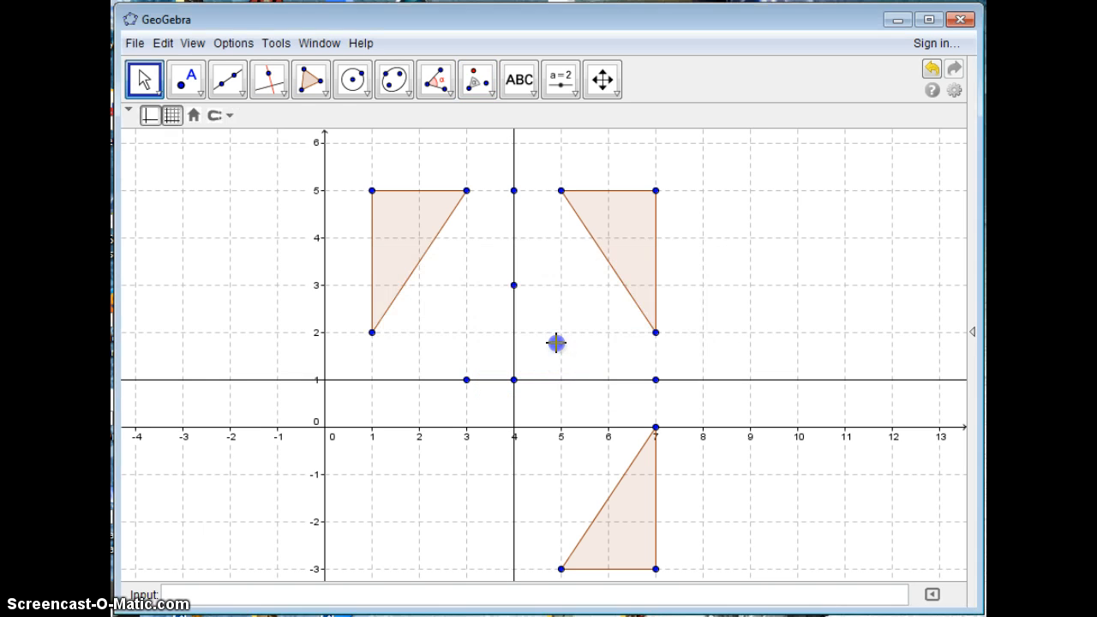
# - Rotate the original triangle 90° counter clockwise around the point (4, 1)
pyautogui.click(405, 259)
pyautogui.click(513, 378)
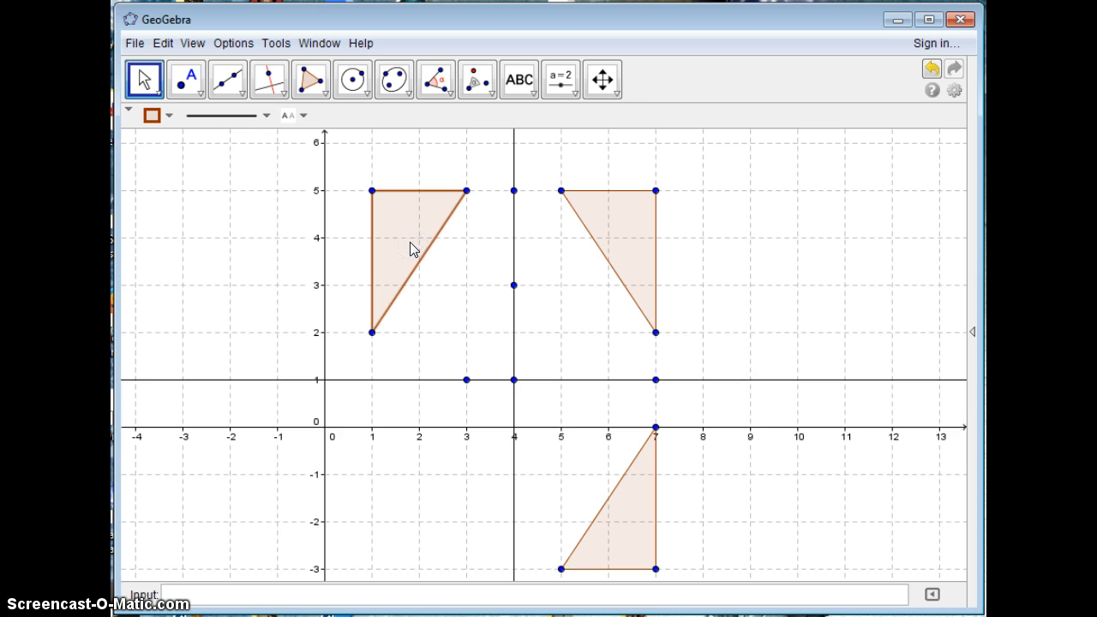
pyautogui.click(476, 80)
pyautogui.click(398, 236)
pyautogui.click(503, 349)
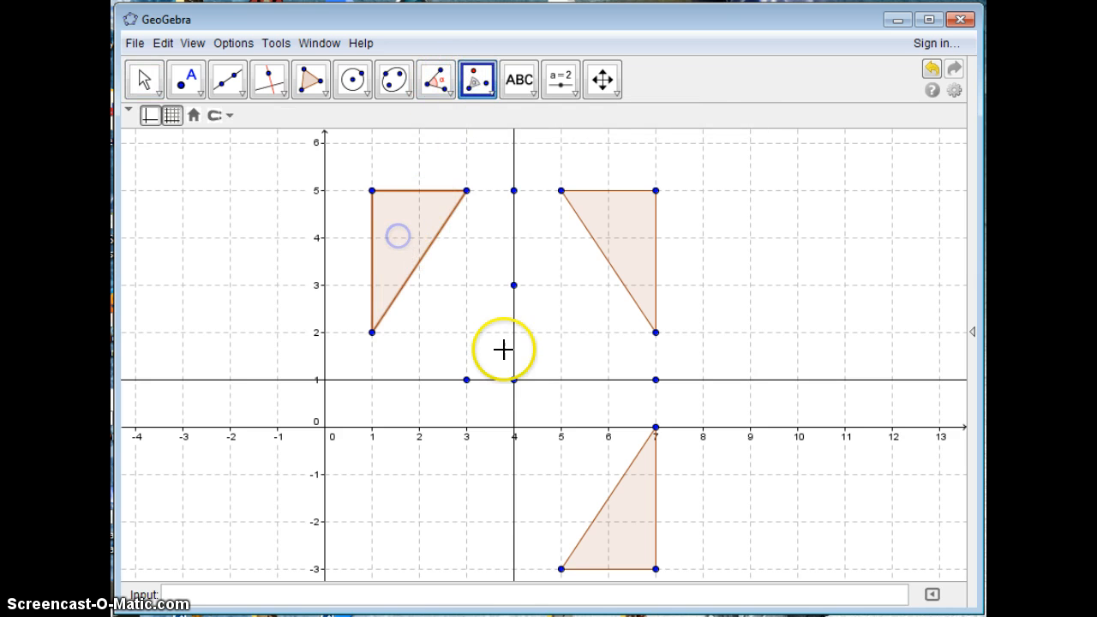
pyautogui.click(513, 379)
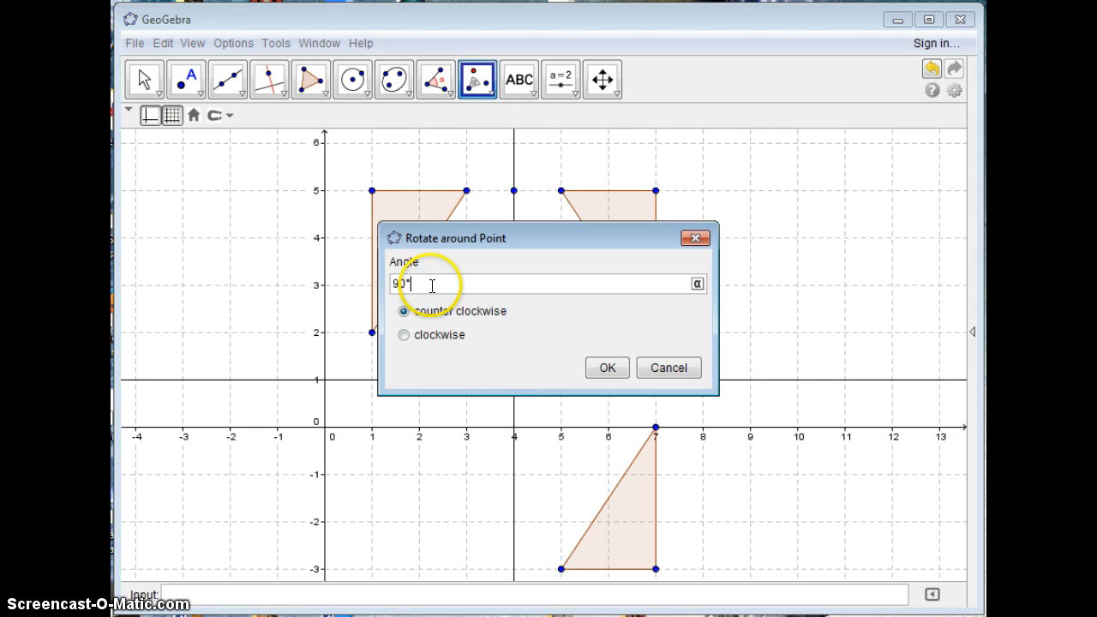
pyautogui.click(600, 364)
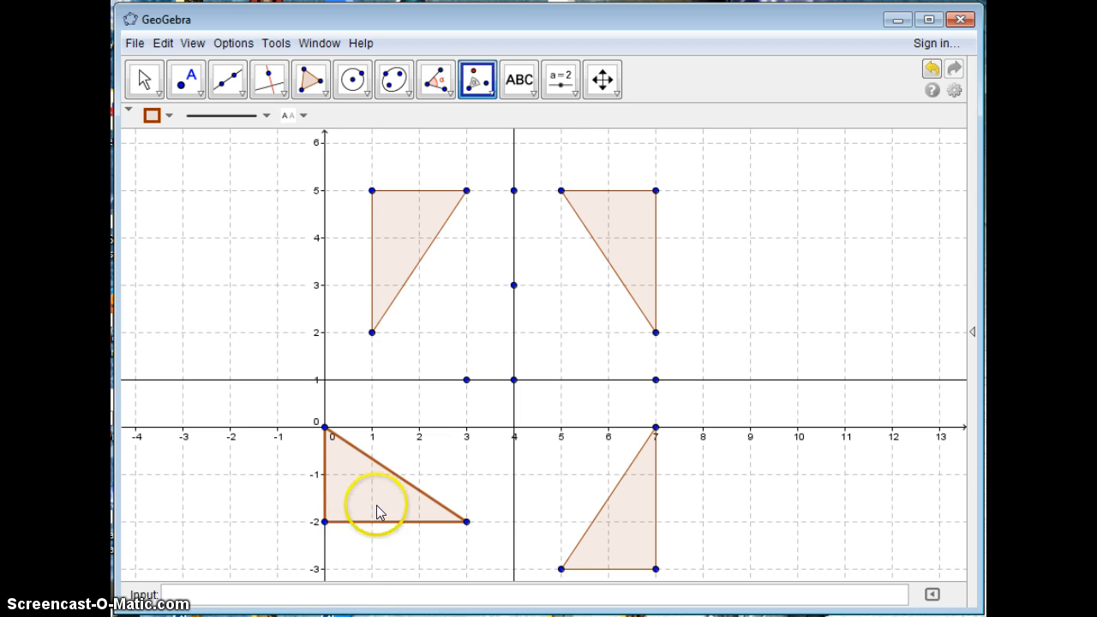
# - Rotate the already rotated triangle, the one with vertex (3, -2), 90° counter clockwise around the point (4, 1)
pyautogui.click(392, 262)
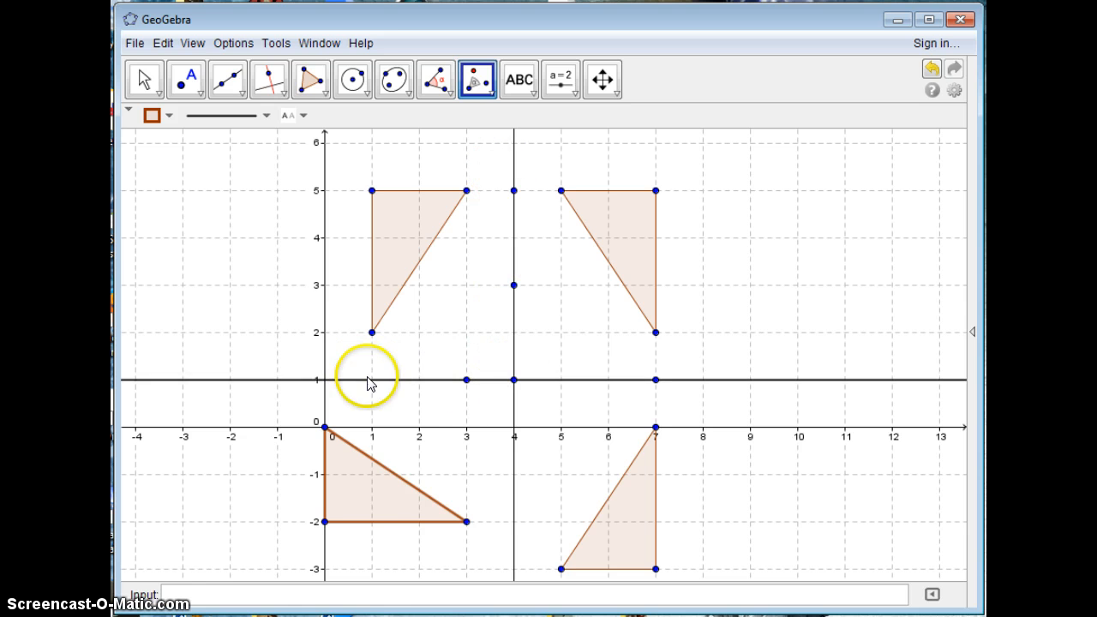
pyautogui.click(365, 518)
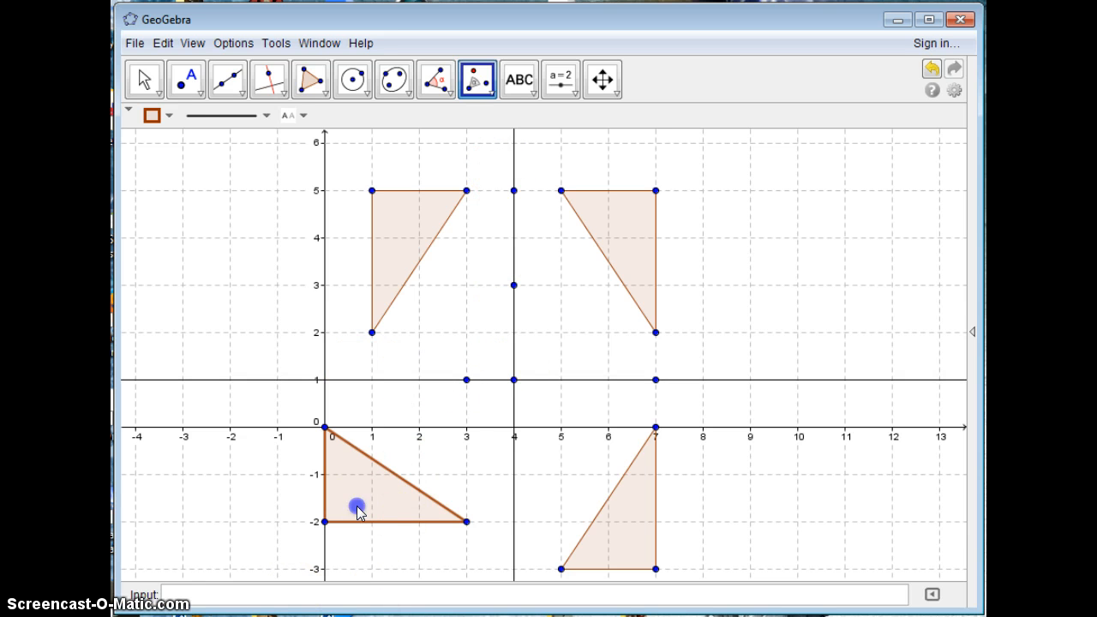
pyautogui.click(513, 381)
pyautogui.click(608, 370)
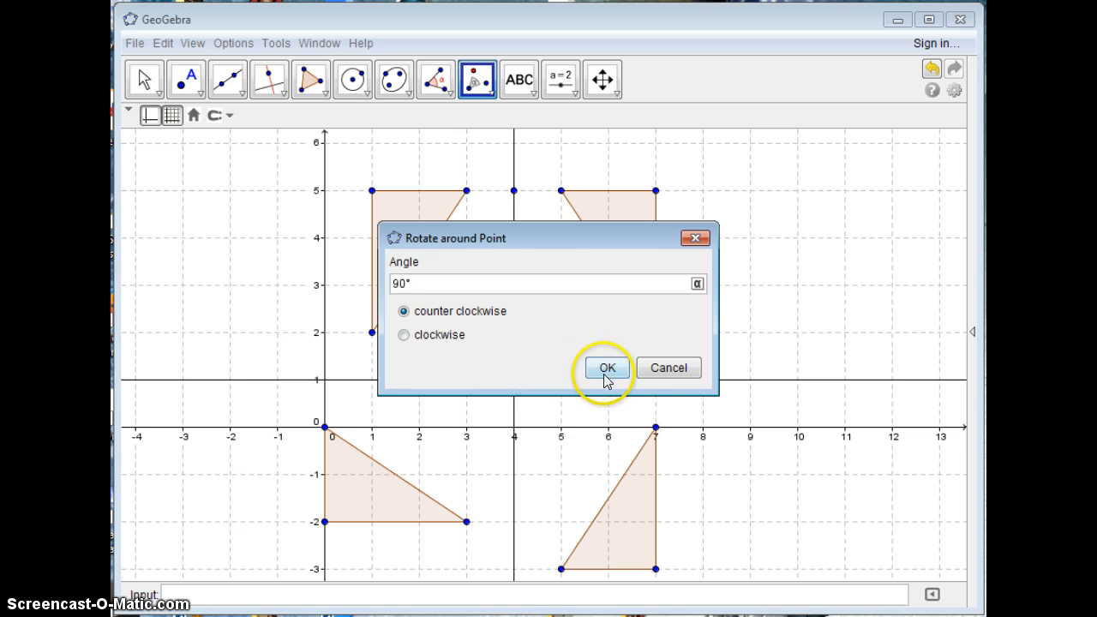
pyautogui.click(637, 521)
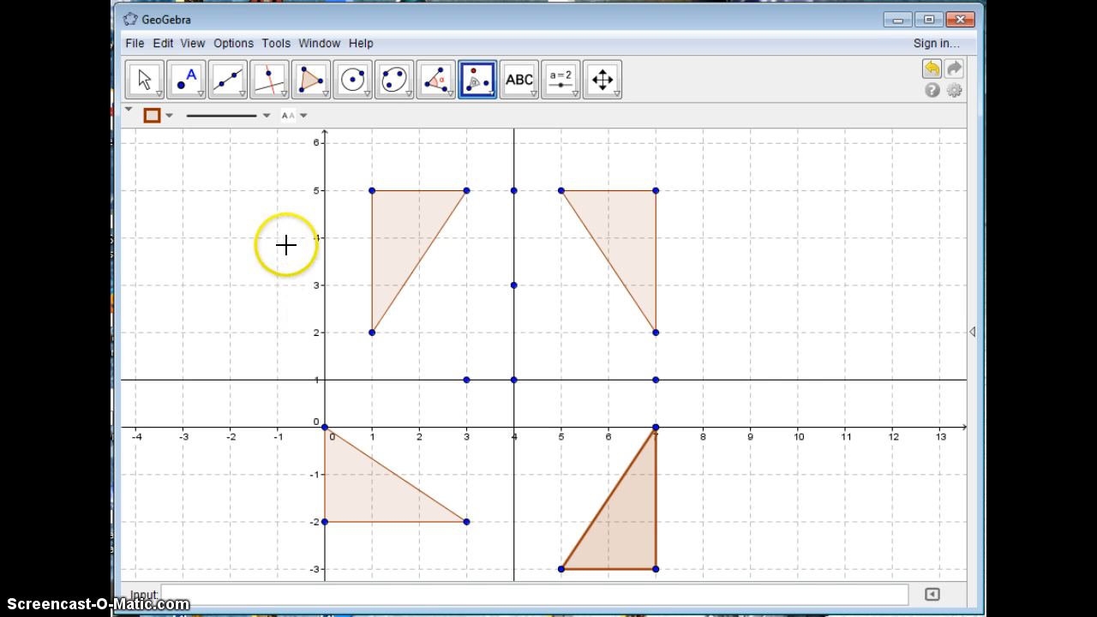
pyautogui.click(383, 230)
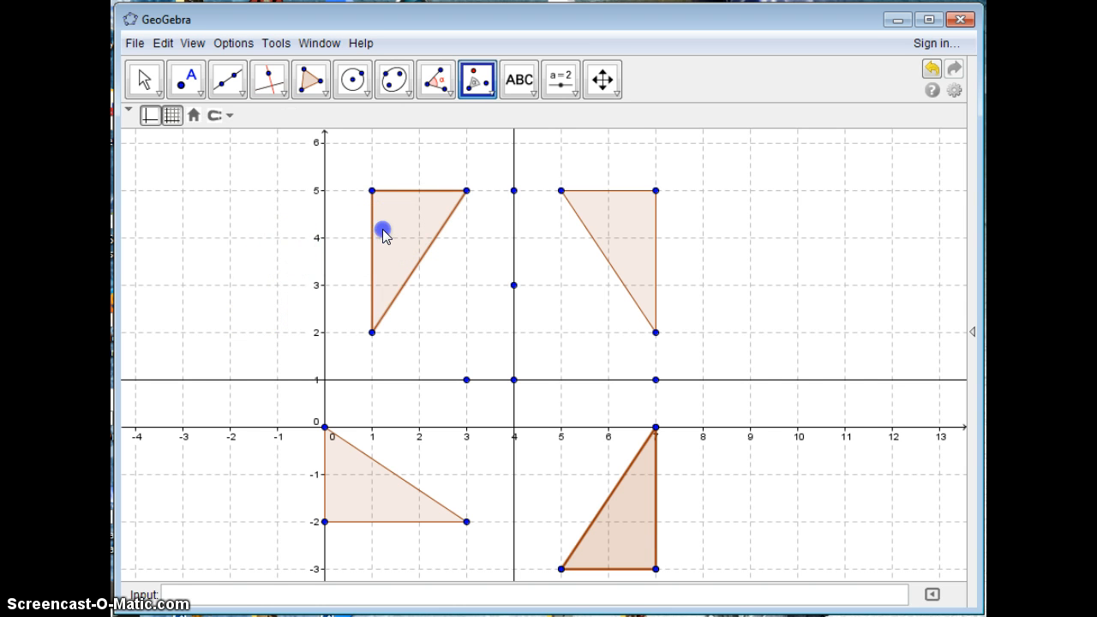
# - Move the original triangle's vertex at (1, 5) to (0, 5)
pyautogui.click(603, 79)
pyautogui.moveTo(399, 239); pyautogui.dragTo(413, 271)
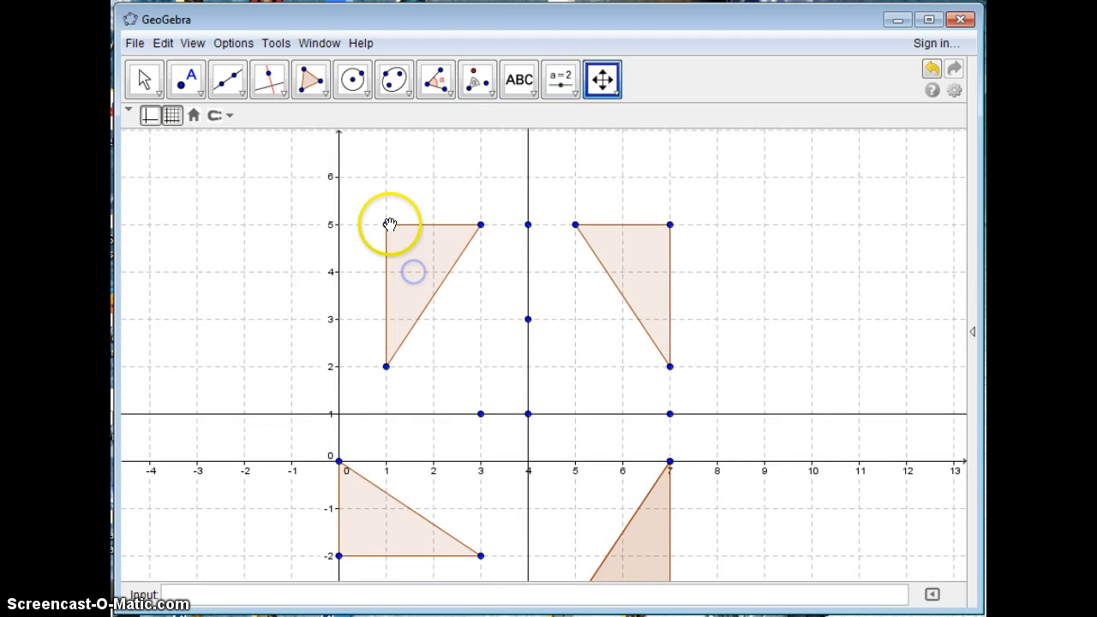
pyautogui.click(147, 81)
pyautogui.click(159, 95)
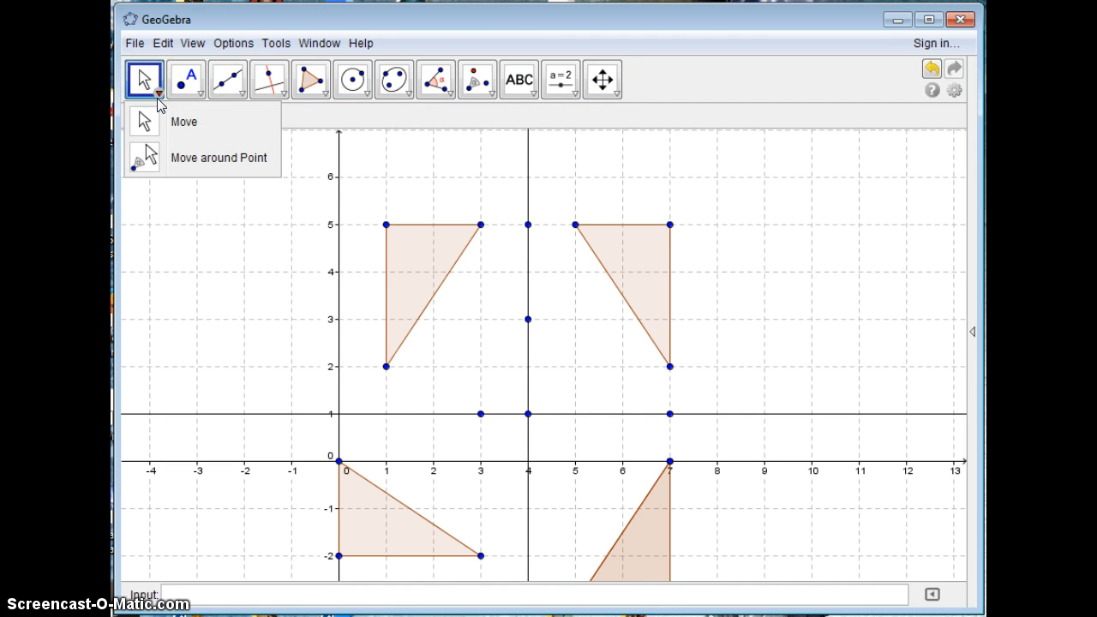
pyautogui.click(167, 123)
pyautogui.click(382, 226)
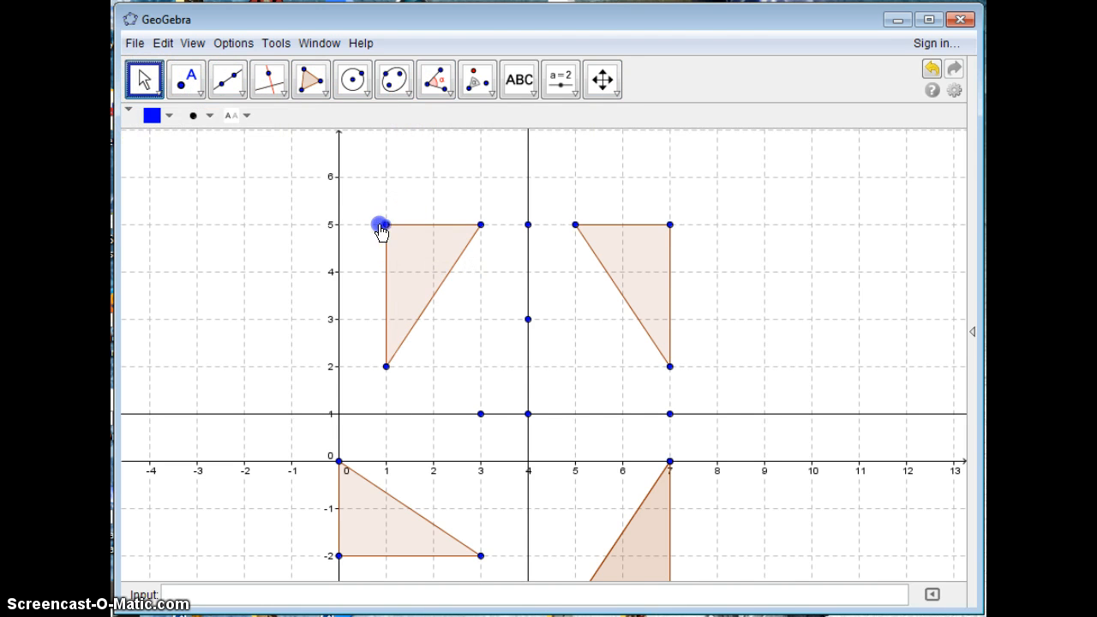
pyautogui.moveTo(382, 226); pyautogui.dragTo(343, 228)
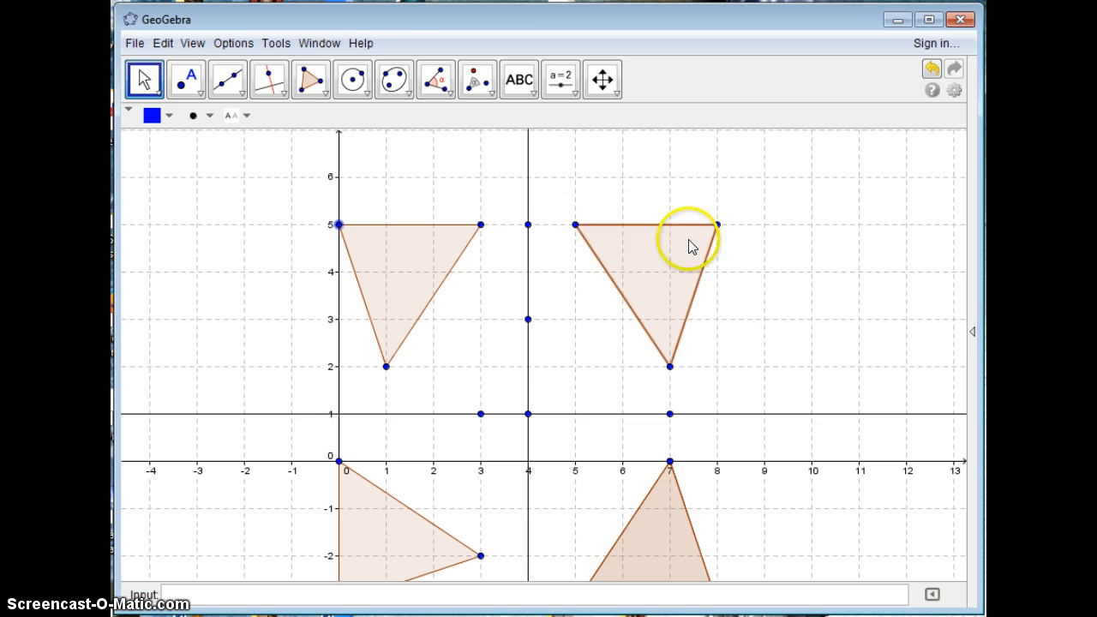
# - Move the original triangle's lower vertex from (1, 2) to (0, 2)
pyautogui.click(603, 80)
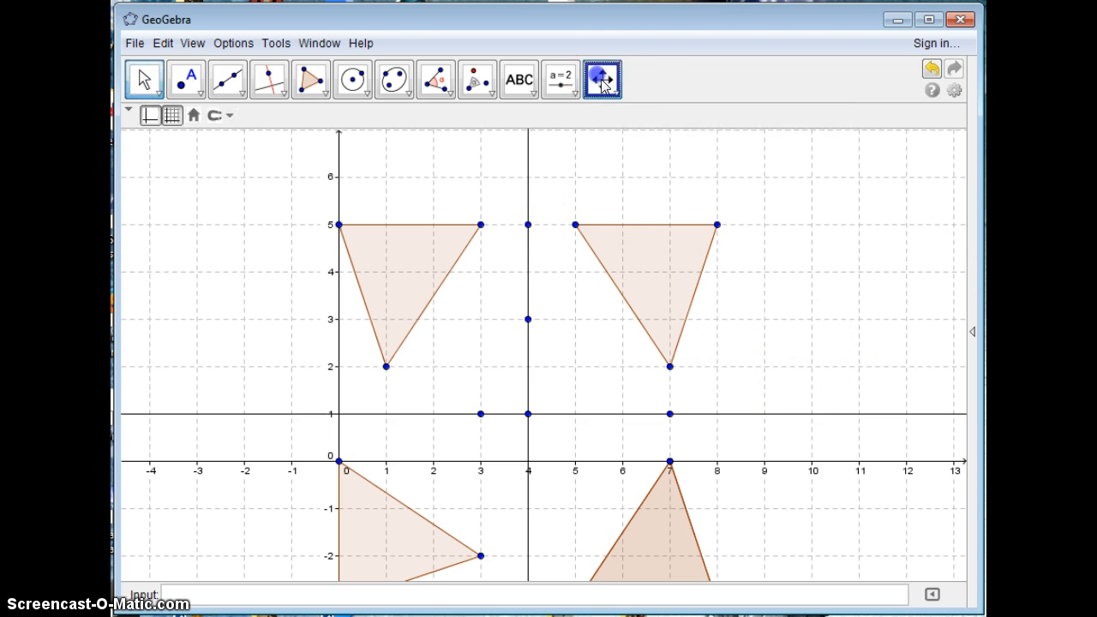
pyautogui.moveTo(755, 352); pyautogui.dragTo(737, 235)
pyautogui.click(725, 497)
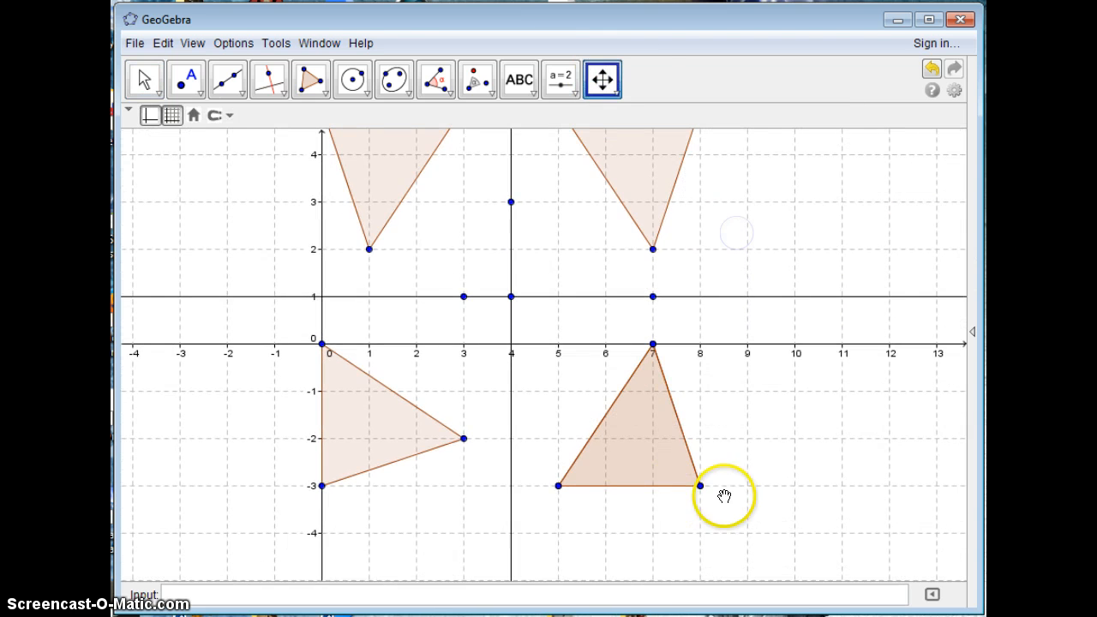
pyautogui.click(343, 472)
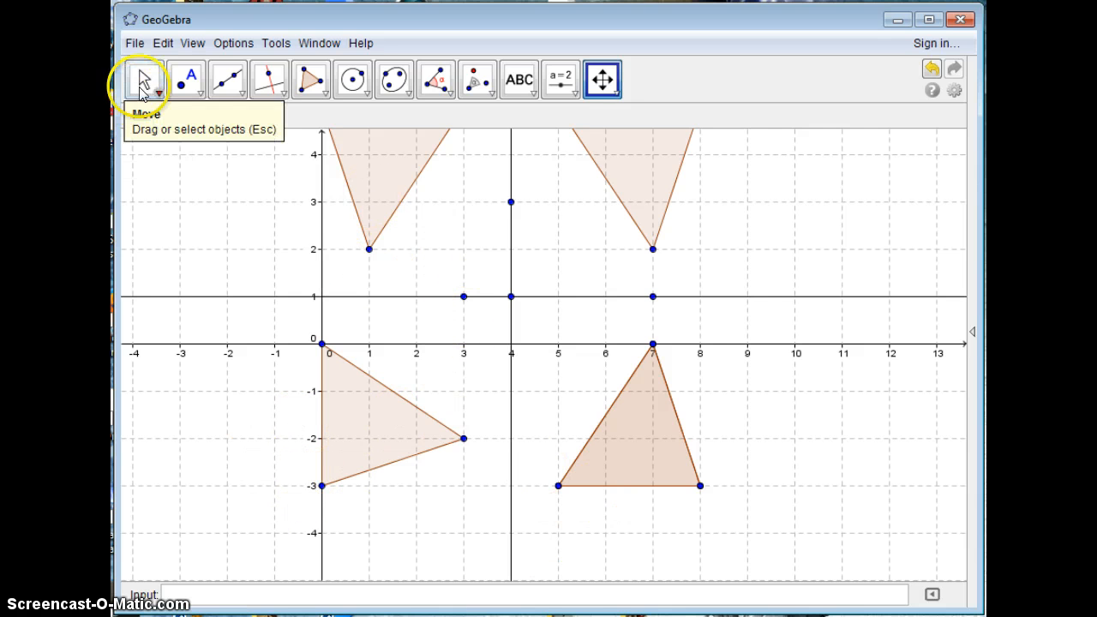
pyautogui.click(142, 80)
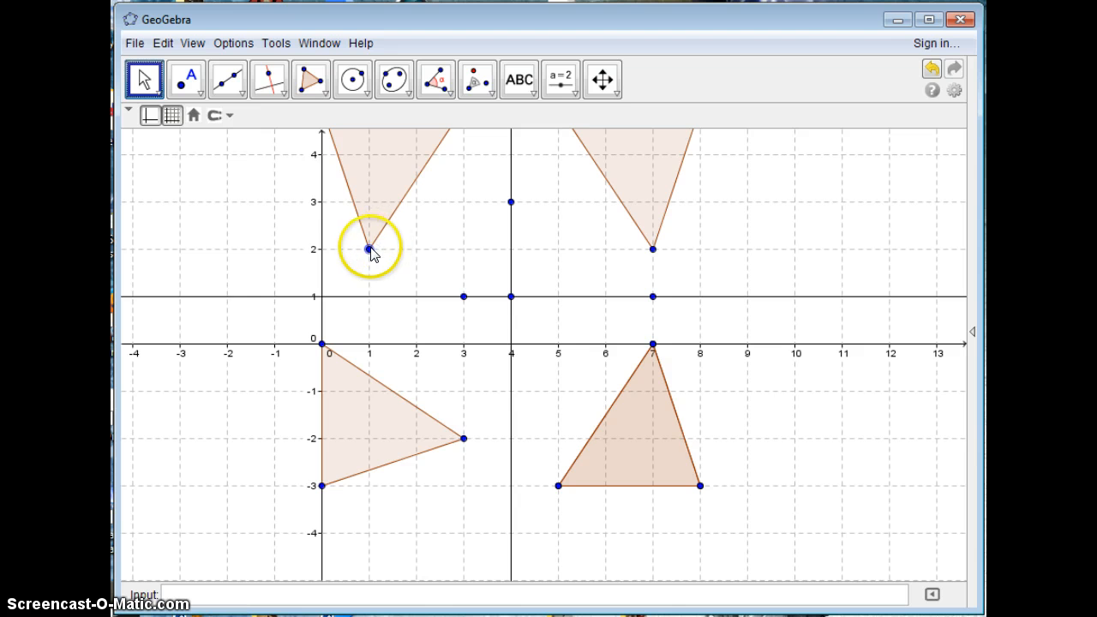
pyautogui.moveTo(368, 249); pyautogui.dragTo(321, 250)
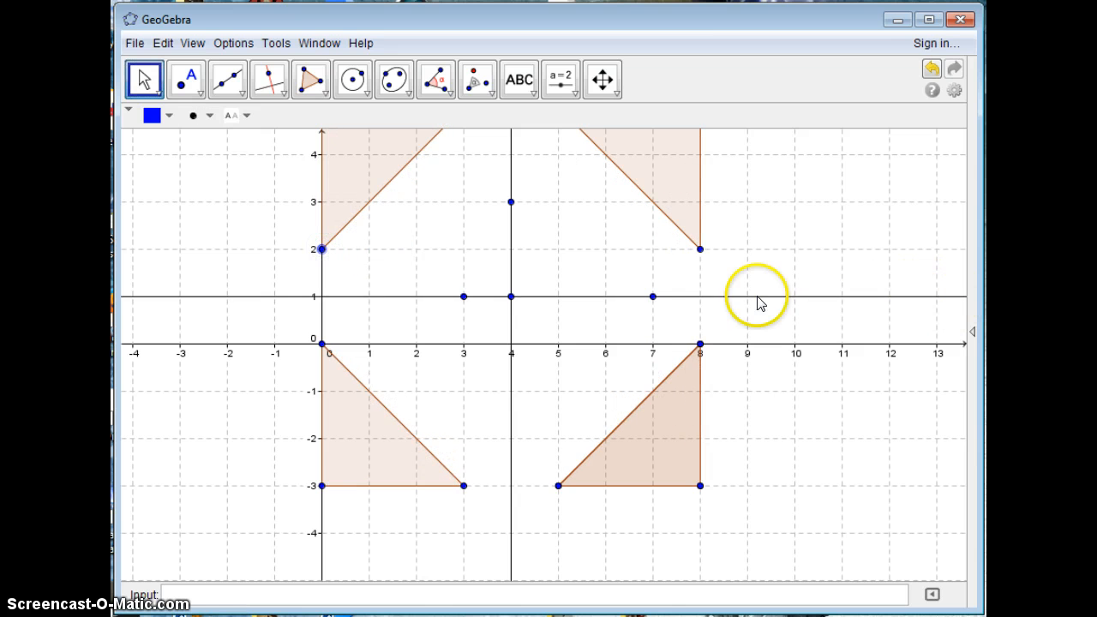
# - Move the original triangle's vertex at (3, 5) to (2, 5)
pyautogui.click(603, 80)
pyautogui.moveTo(523, 221); pyautogui.dragTo(534, 294)
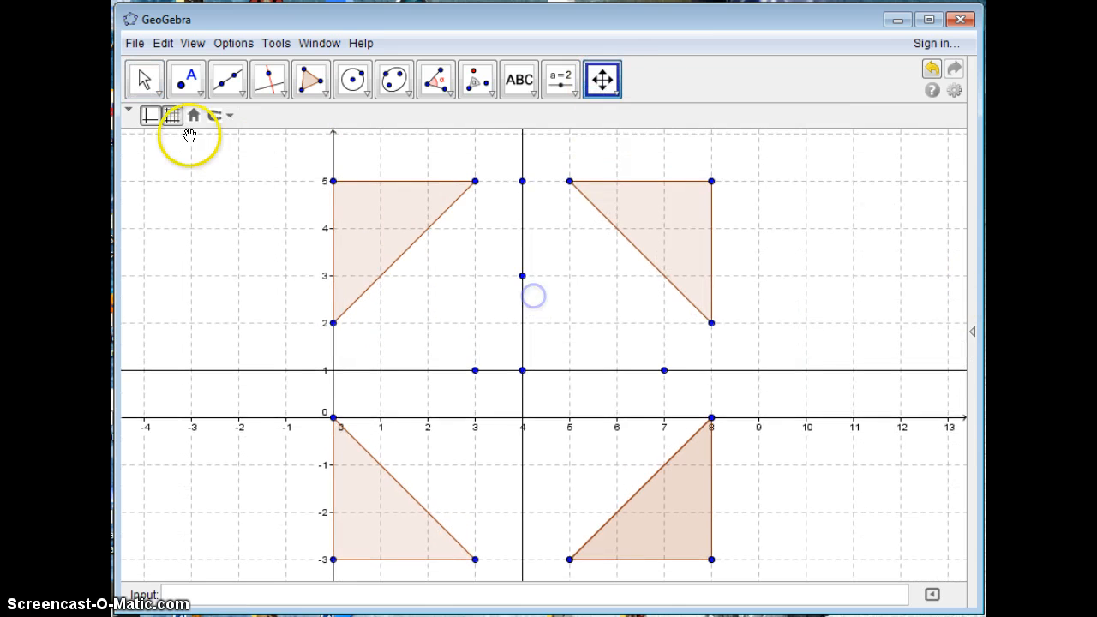
pyautogui.click(143, 80)
pyautogui.moveTo(474, 180); pyautogui.dragTo(428, 183)
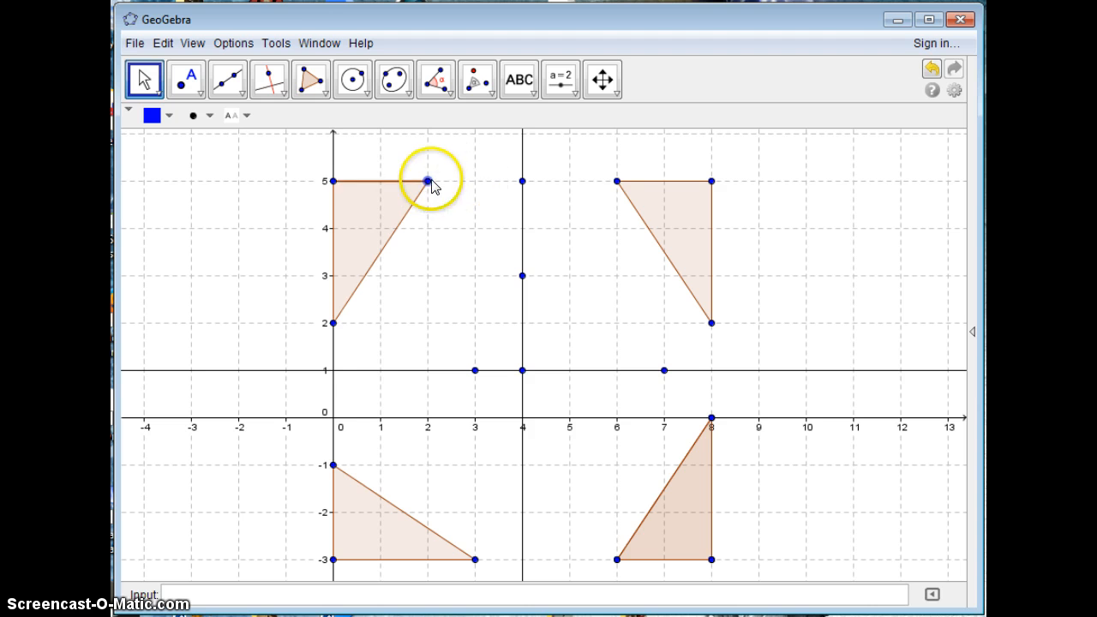
pyautogui.click(354, 200)
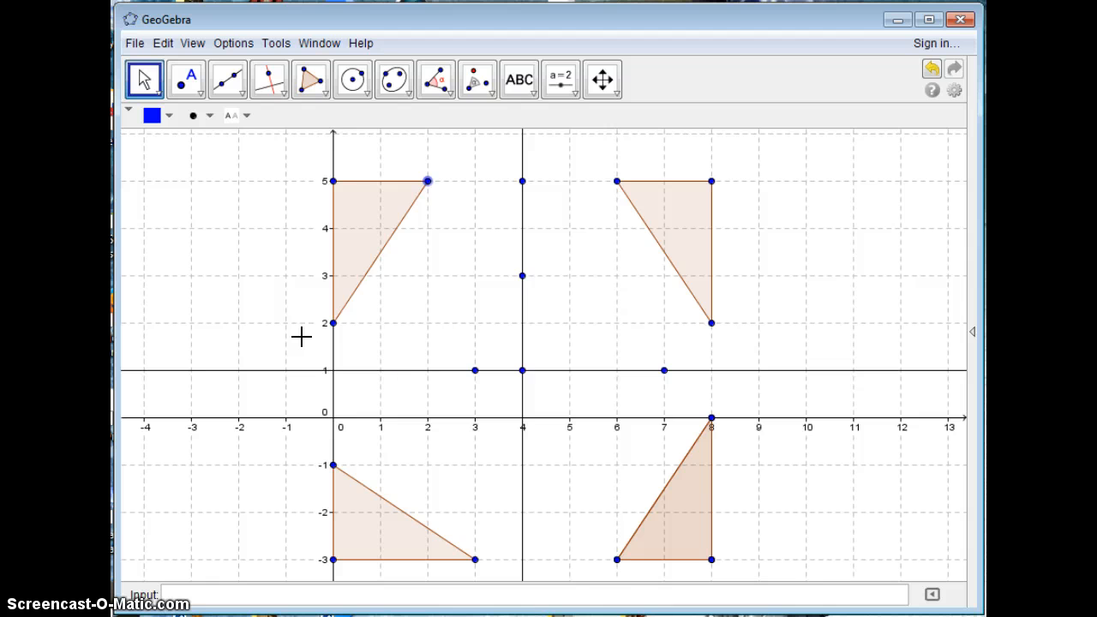
# - Translate the original triangle by a new vector drawn from (3, 4) to (5, 2)
pyautogui.click(490, 95)
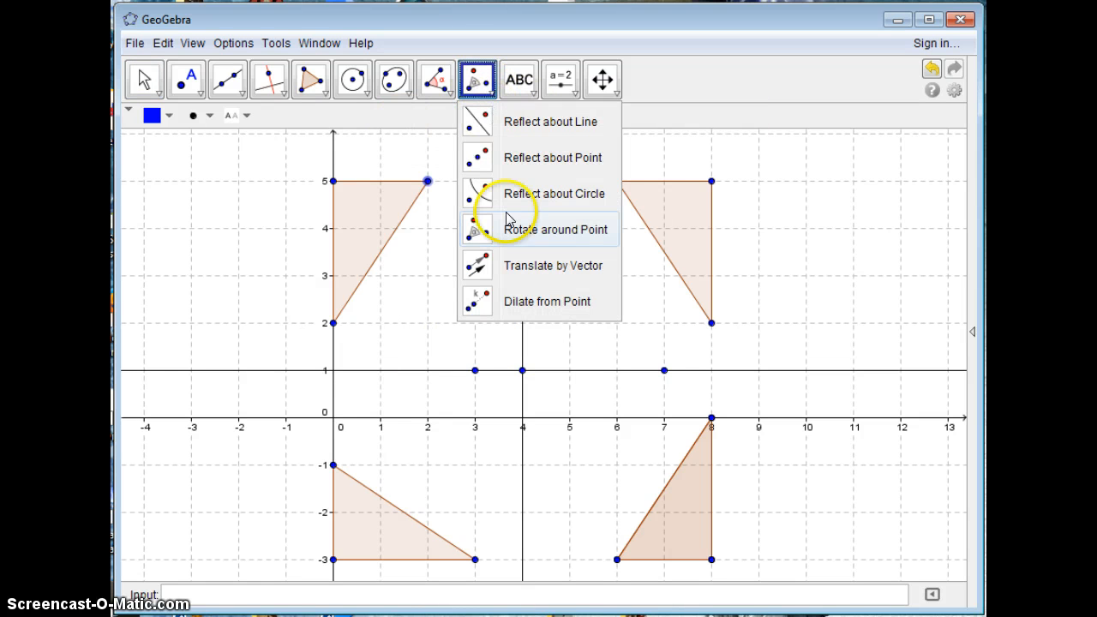
pyautogui.click(477, 268)
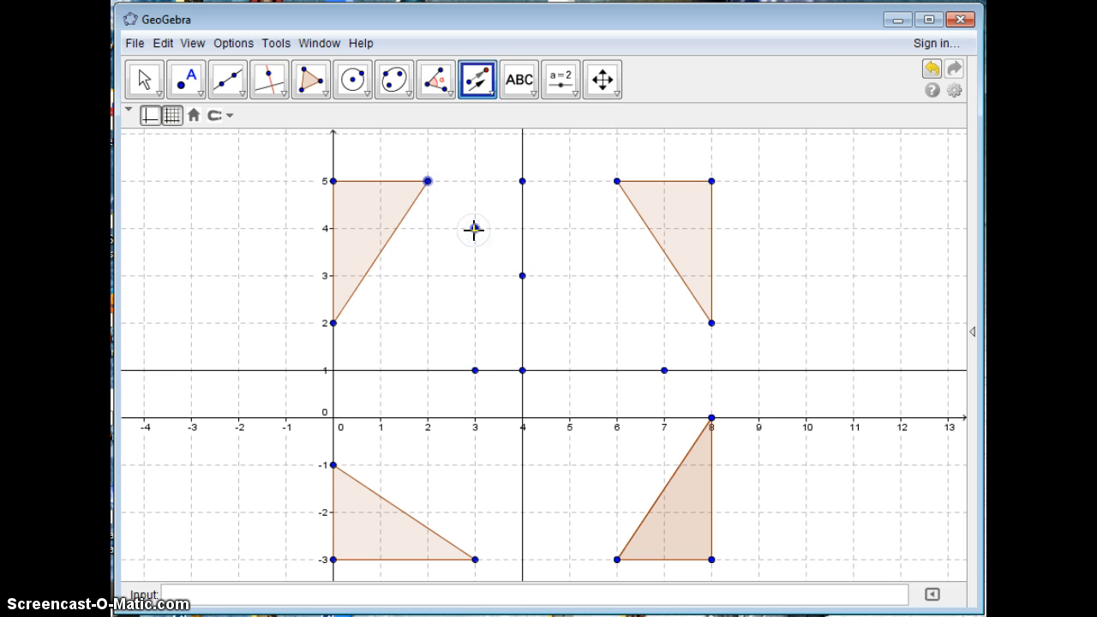
pyautogui.click(474, 229)
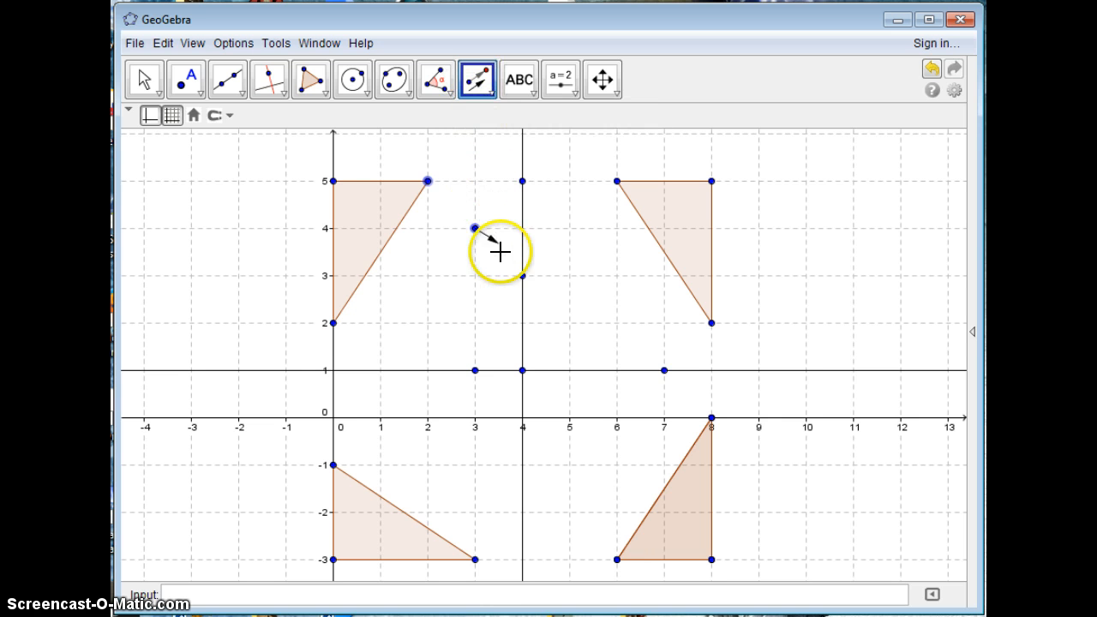
pyautogui.click(568, 320)
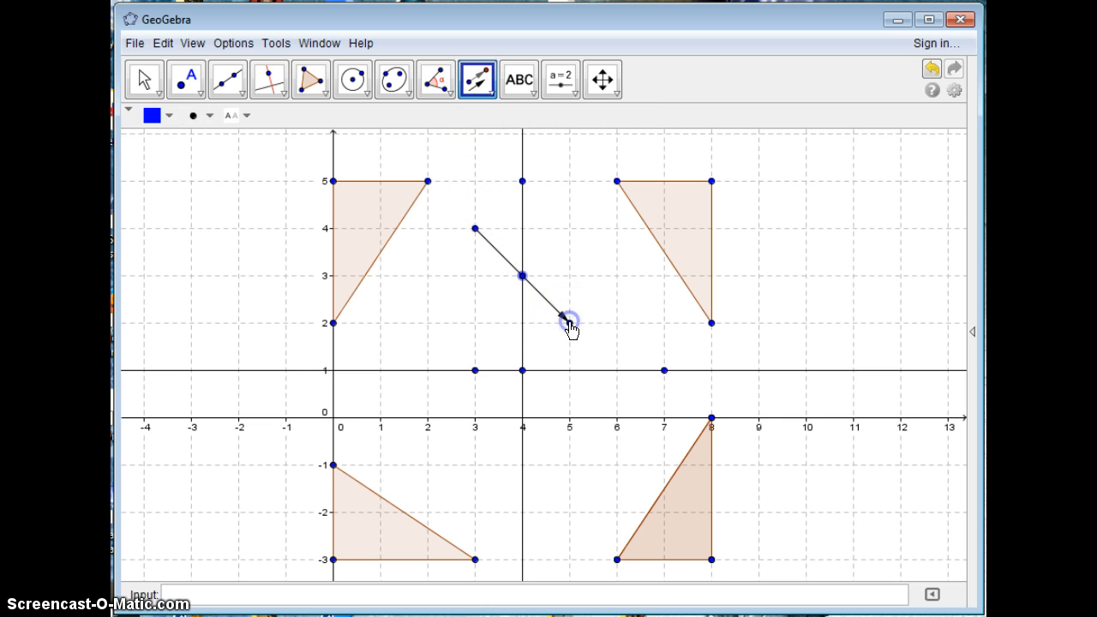
pyautogui.click(392, 210)
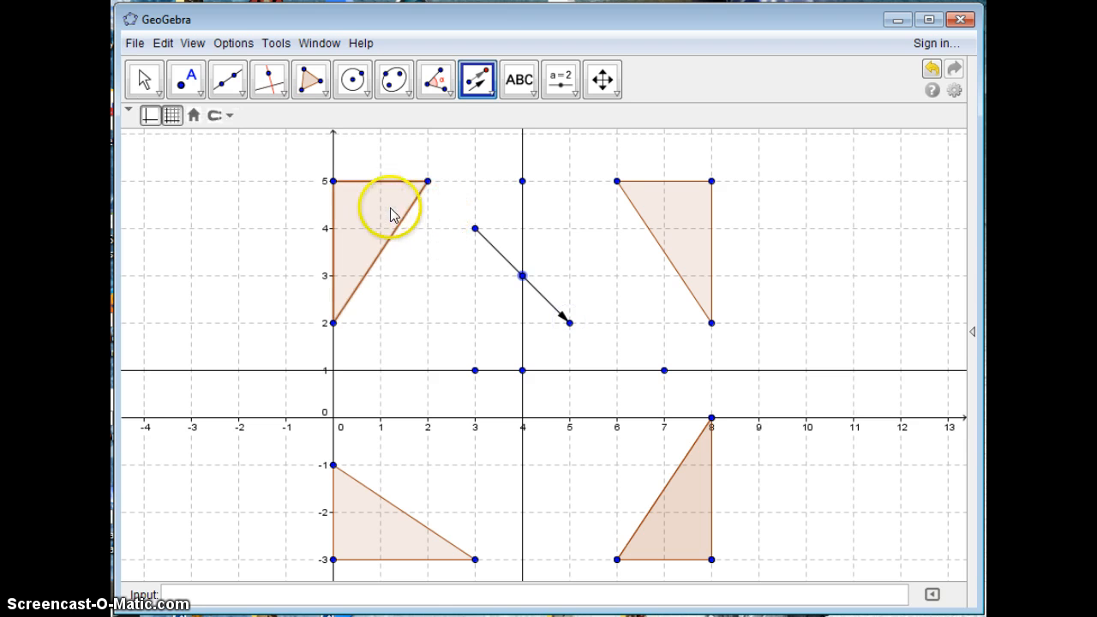
pyautogui.click(487, 243)
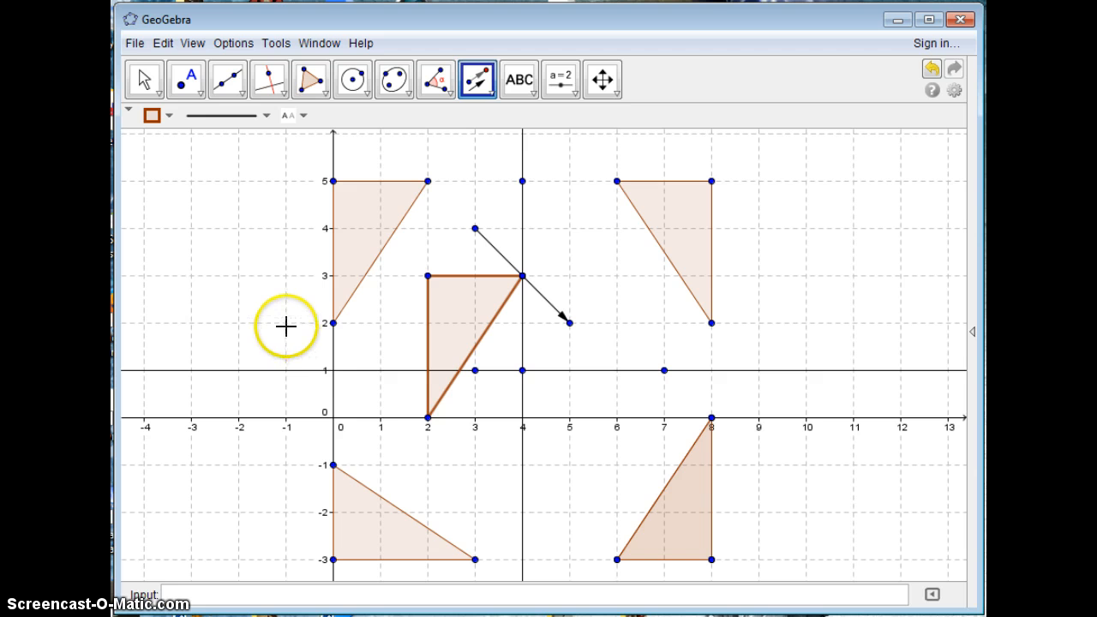
pyautogui.click(190, 228)
pyautogui.click(285, 322)
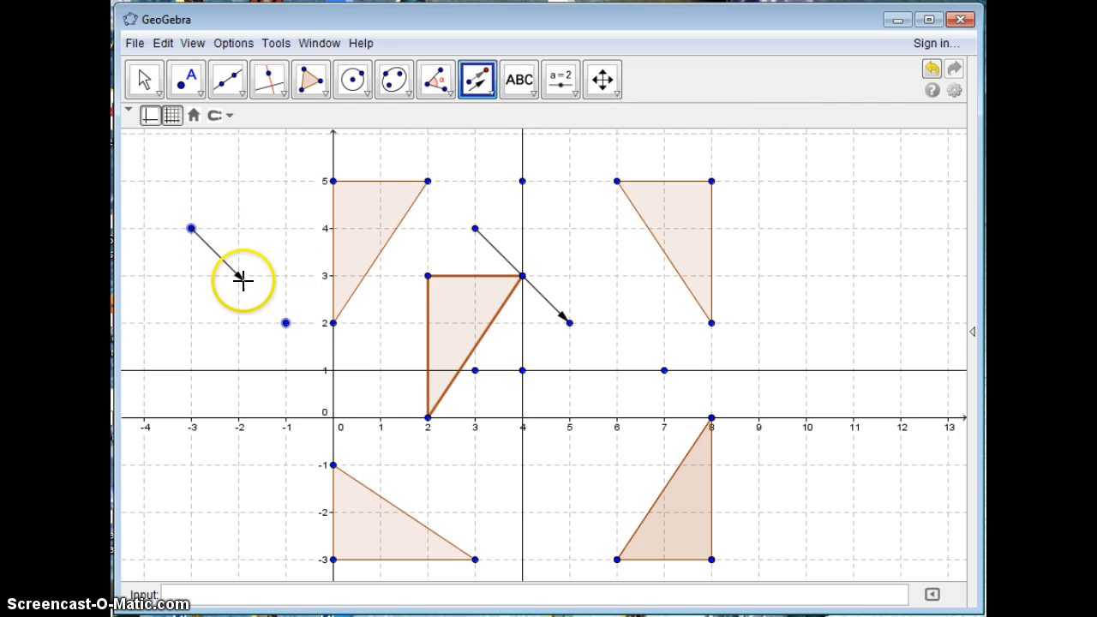
pyautogui.click(163, 43)
pyautogui.click(177, 66)
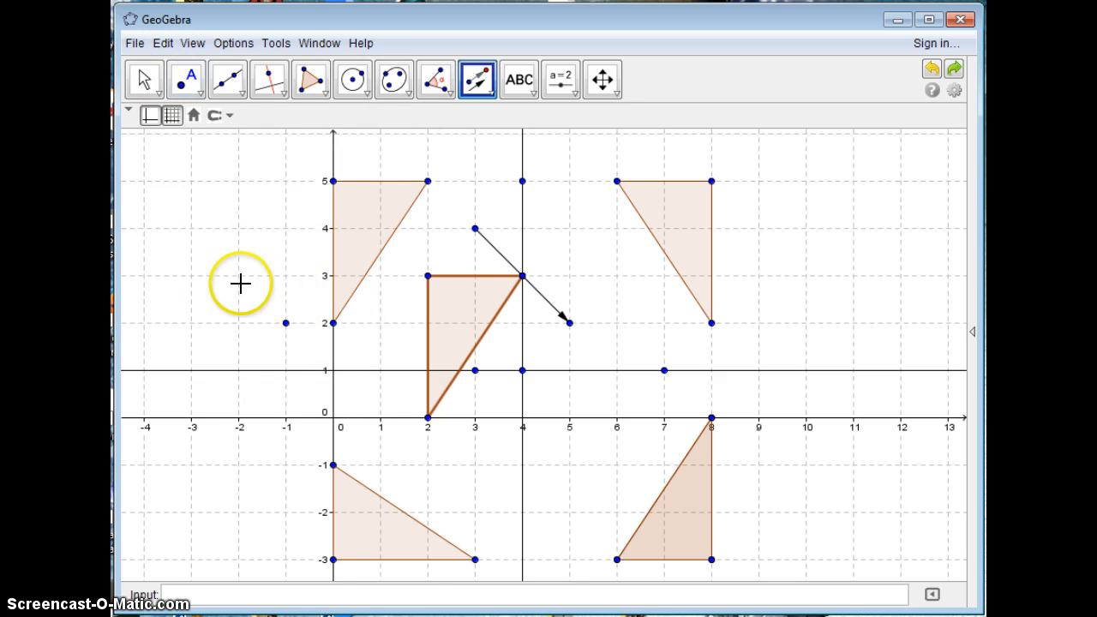
pyautogui.click(163, 43)
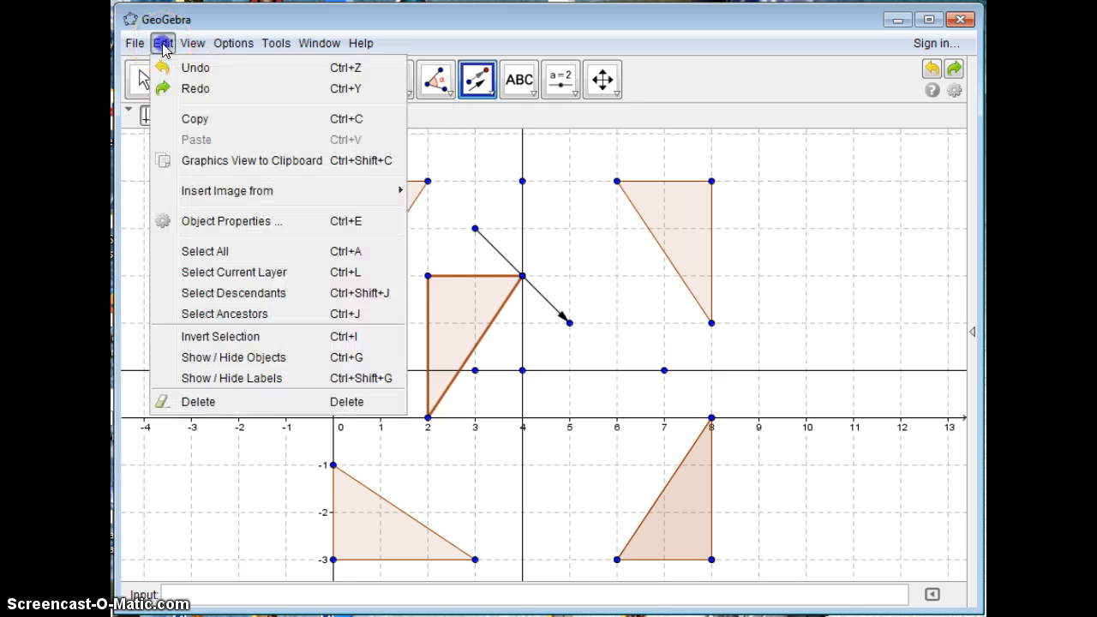
pyautogui.click(191, 69)
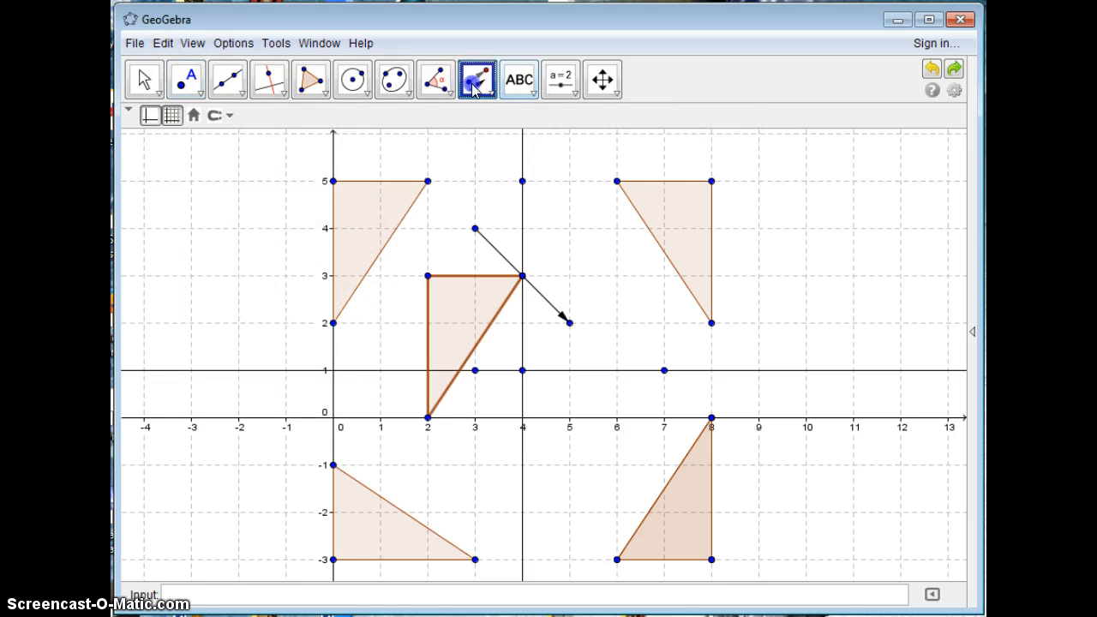
# - Draw a vector from (-1, 2) to (-3, 4) and translate the triangle with vertex (4, 3) by it
pyautogui.click(191, 228)
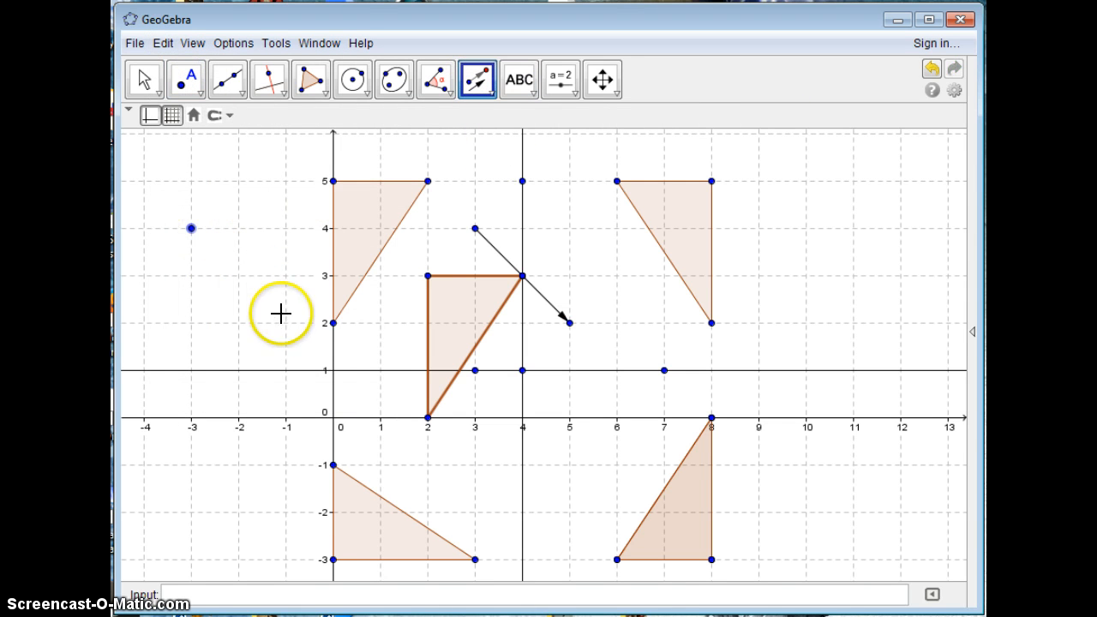
pyautogui.click(286, 322)
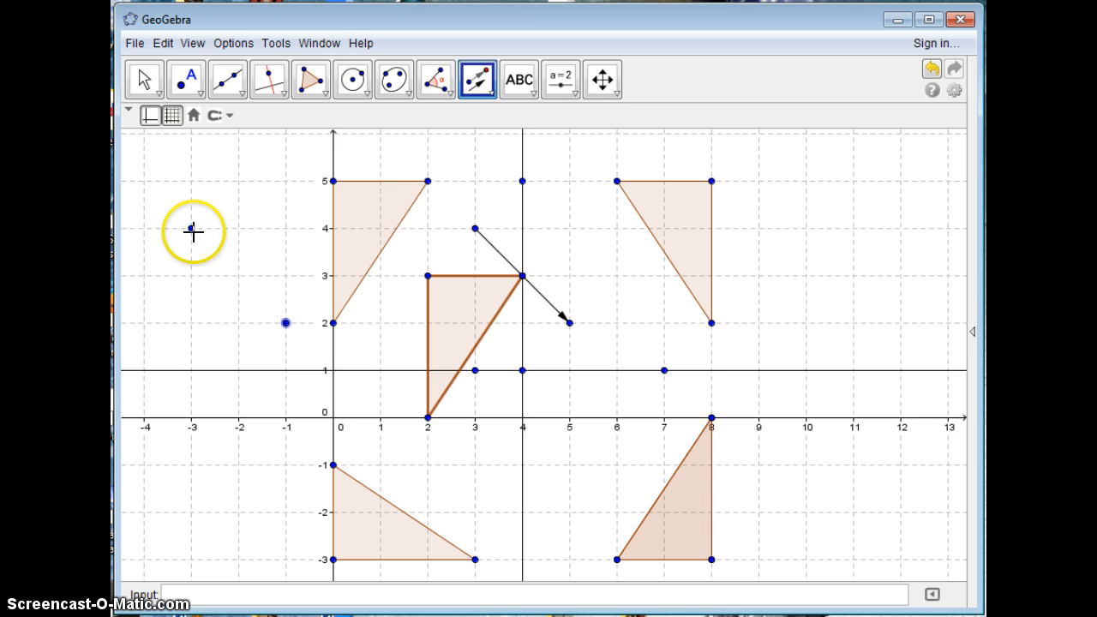
pyautogui.click(285, 322)
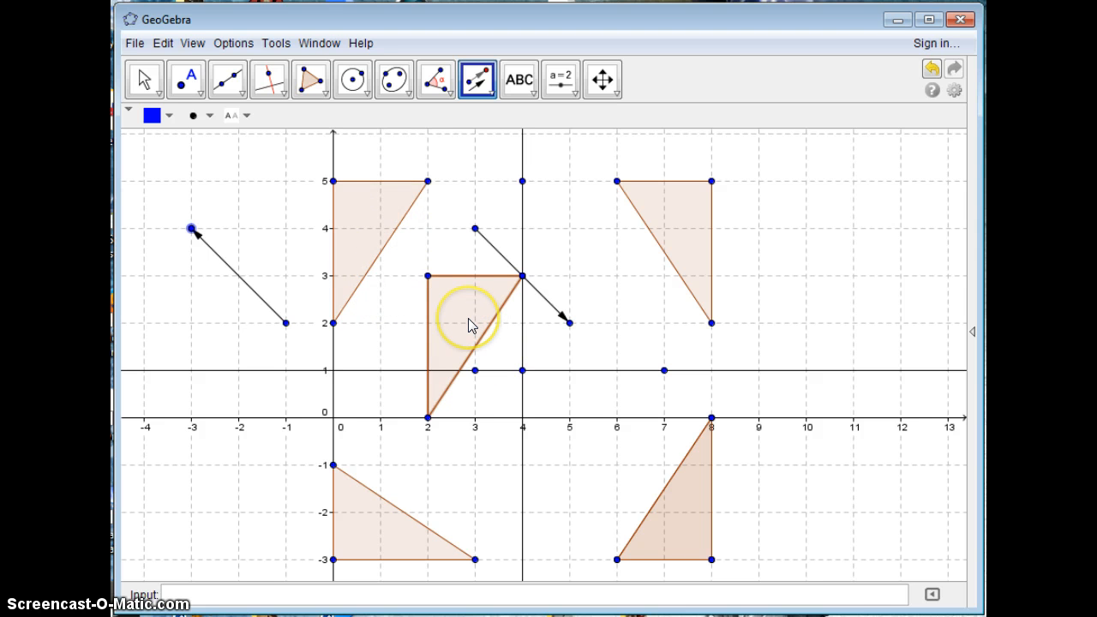
pyautogui.click(270, 314)
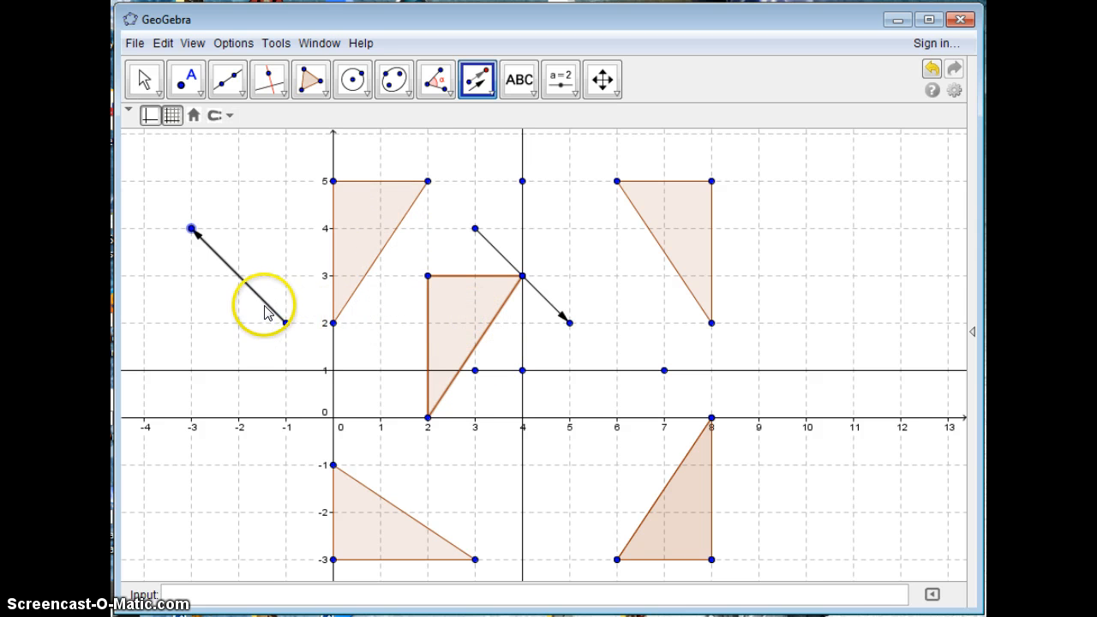